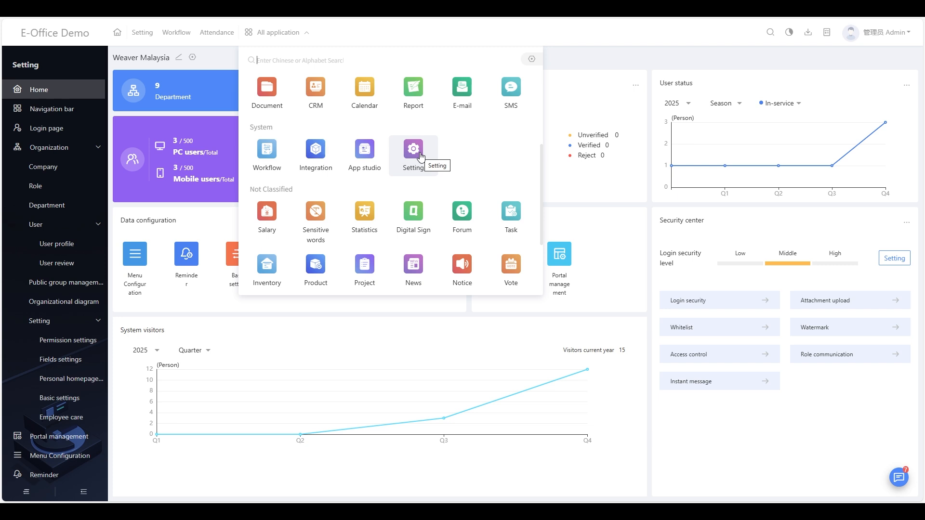
Open the Dropdown box configuration page in the Setting application.
{"action": "left_click", "coordinate": [420, 157]}
{"action": "scroll", "coordinate": [64, 294], "scroll_direction": "down", "scroll_amount": 3}
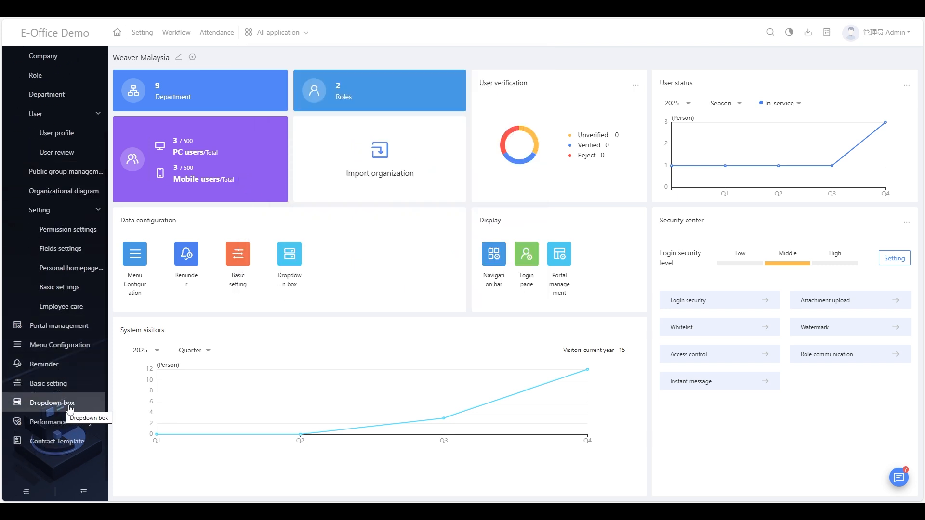
{"action": "left_click", "coordinate": [61, 403]}
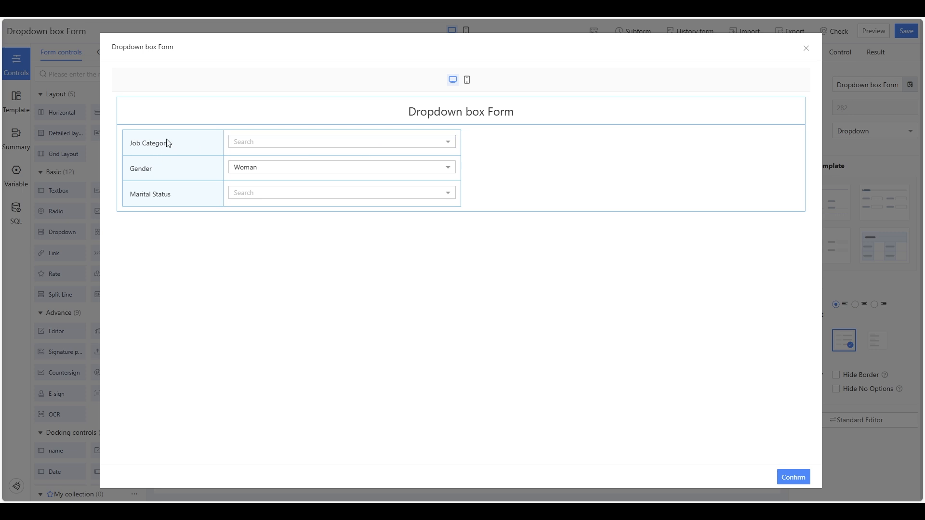
In the Dropdown box Form preview, set Job Category to Student, Gender to Man and Marital Status to Married.
{"action": "left_click", "coordinate": [271, 147]}
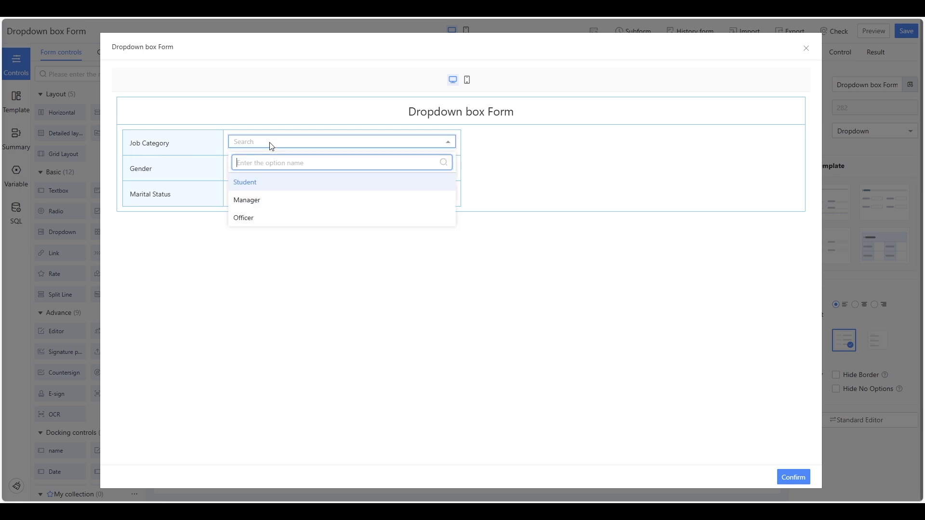
{"action": "left_click", "coordinate": [250, 186]}
{"action": "left_click", "coordinate": [268, 169]}
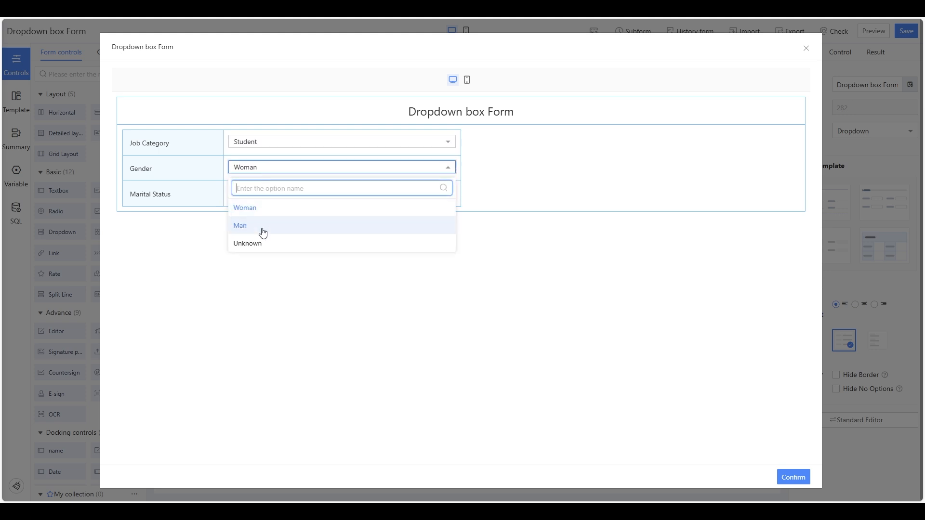
{"action": "left_click", "coordinate": [261, 229]}
{"action": "left_click", "coordinate": [266, 194]}
{"action": "left_click", "coordinate": [264, 250]}
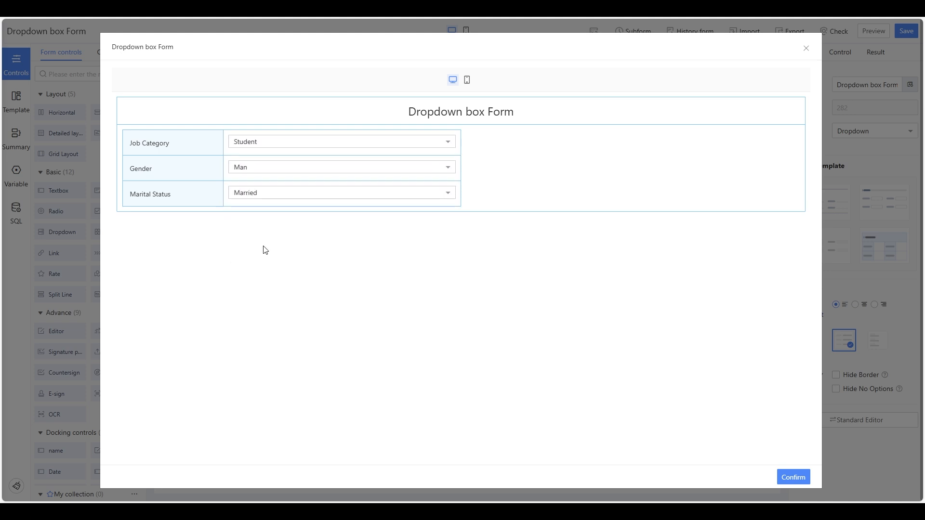
Search the Job Category options for "student" and choose Student.
{"action": "left_click", "coordinate": [261, 149]}
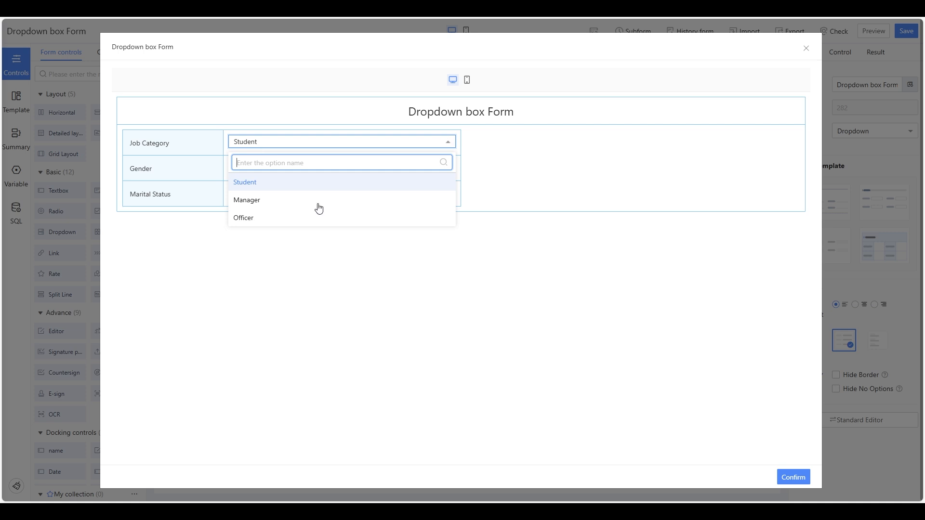
{"action": "left_click", "coordinate": [341, 241]}
{"action": "left_click", "coordinate": [281, 146]}
{"action": "type", "text": "student"}
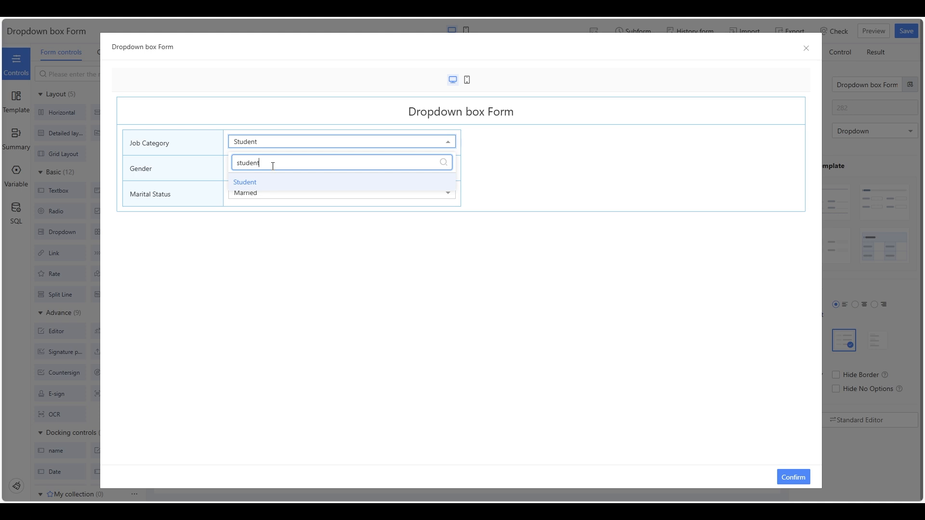
{"action": "left_click", "coordinate": [296, 183]}
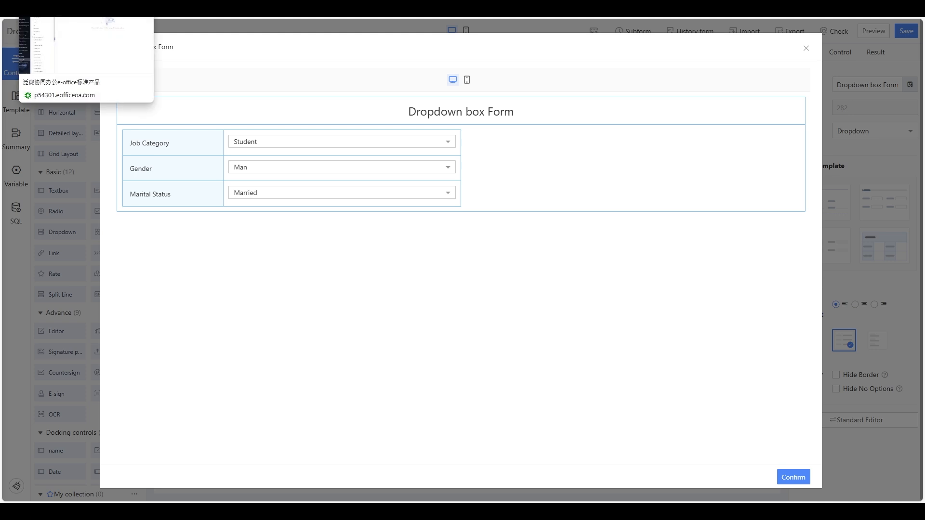
Go back to the dropdown box configuration page and open the Customer industry options under Customer management.
{"action": "left_click", "coordinate": [68, 7]}
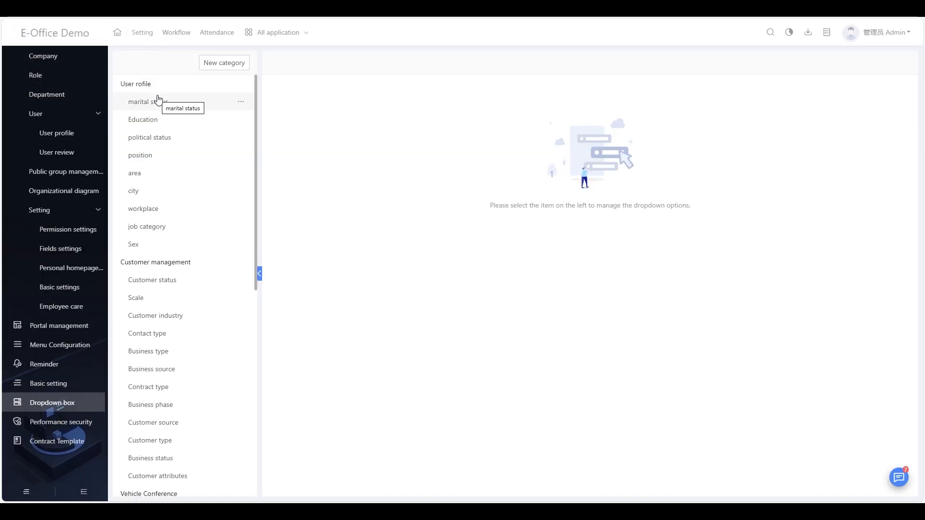
{"action": "scroll", "coordinate": [160, 269], "scroll_direction": "down", "scroll_amount": 1}
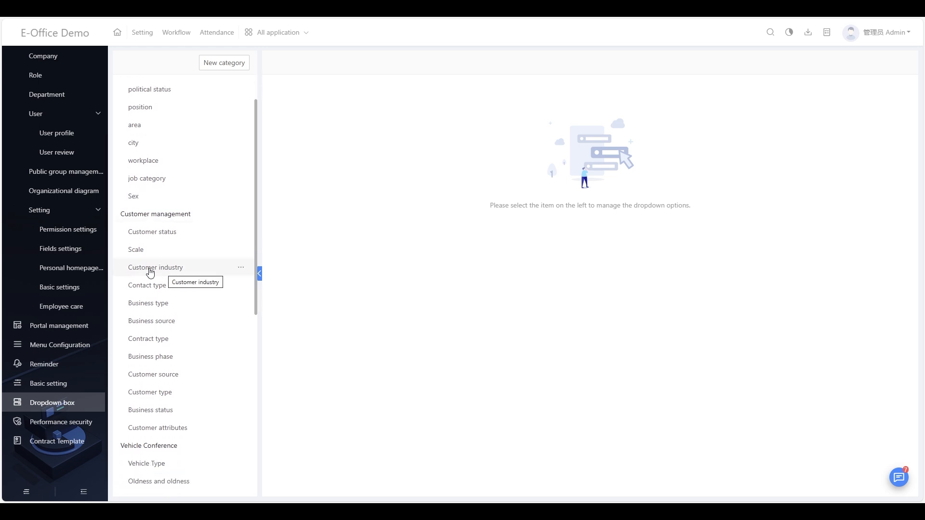
{"action": "left_click", "coordinate": [150, 273]}
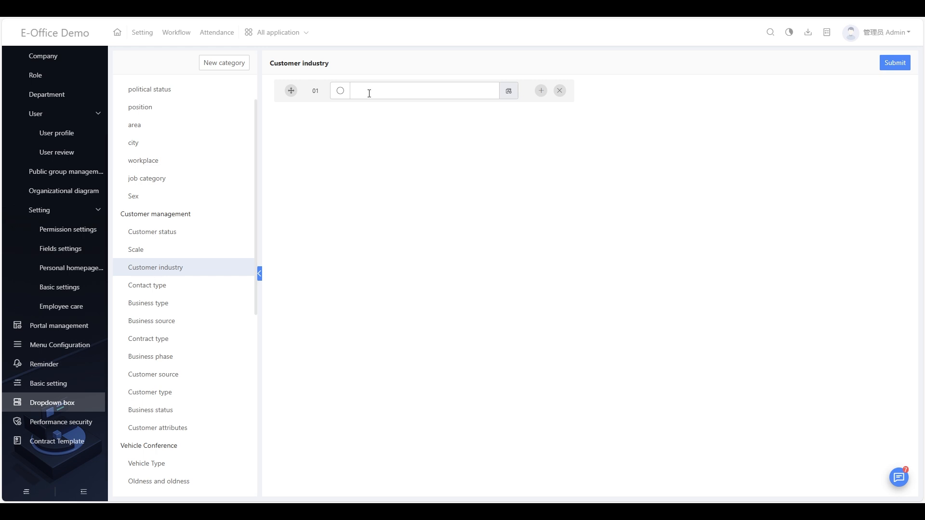
Fill in Medical, Education and Manufacture as the Customer industry options and submit them.
{"action": "left_click", "coordinate": [369, 93]}
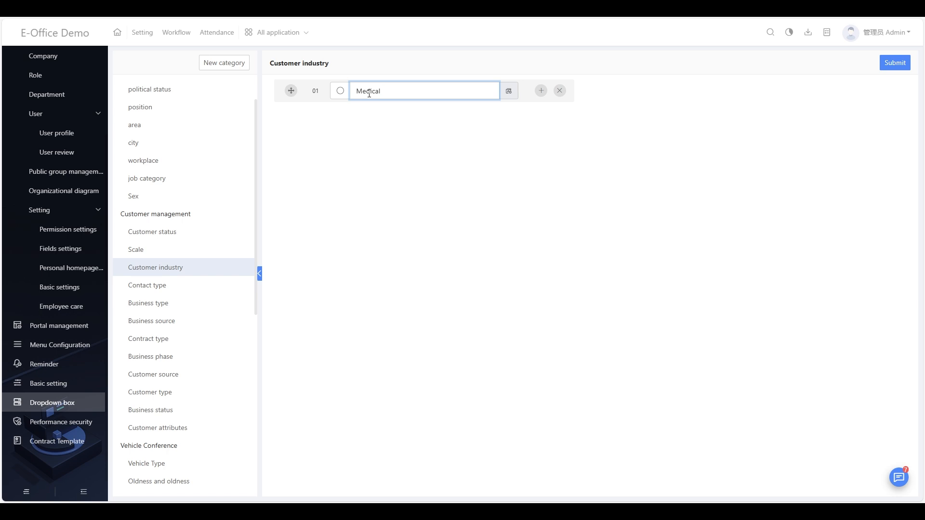
{"action": "left_click", "coordinate": [541, 91]}
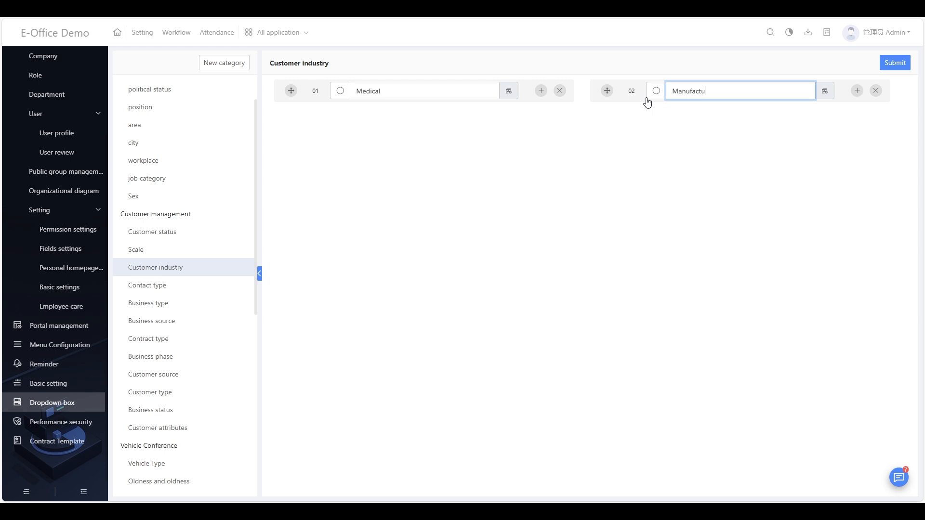
{"action": "left_click", "coordinate": [540, 91]}
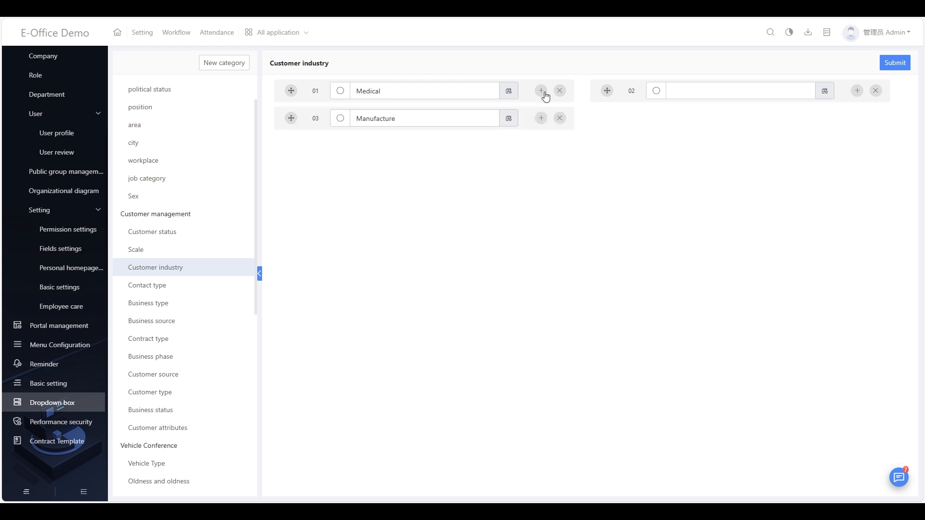
{"action": "left_click", "coordinate": [672, 93]}
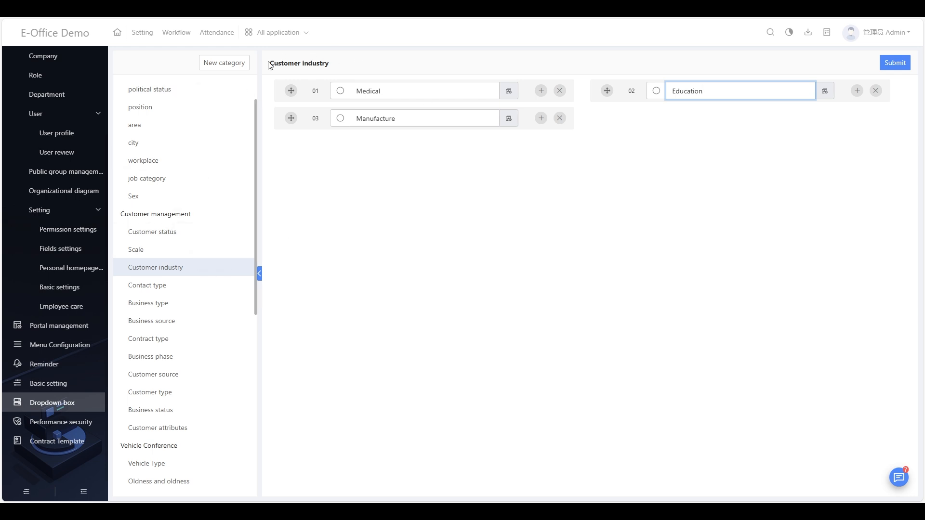
{"action": "double_click", "coordinate": [362, 91]}
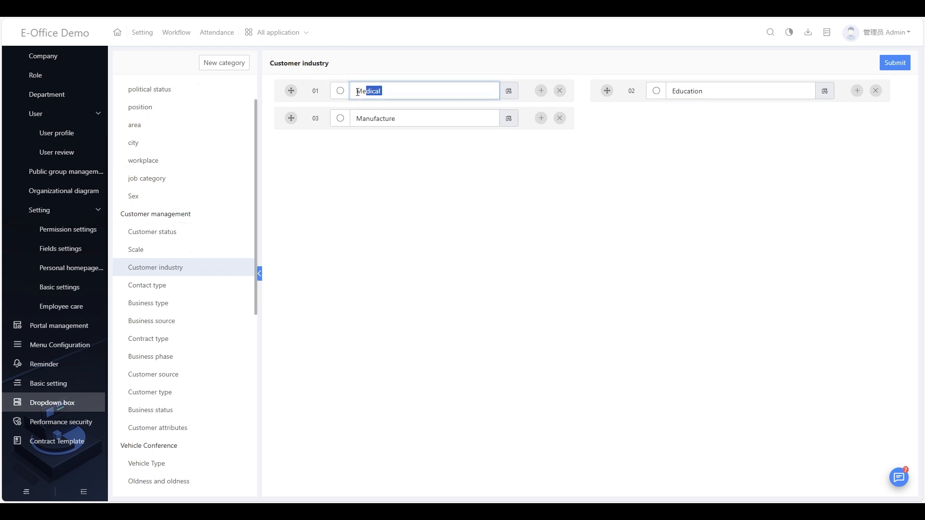
{"action": "left_click", "coordinate": [483, 123]}
{"action": "left_click", "coordinate": [896, 62]}
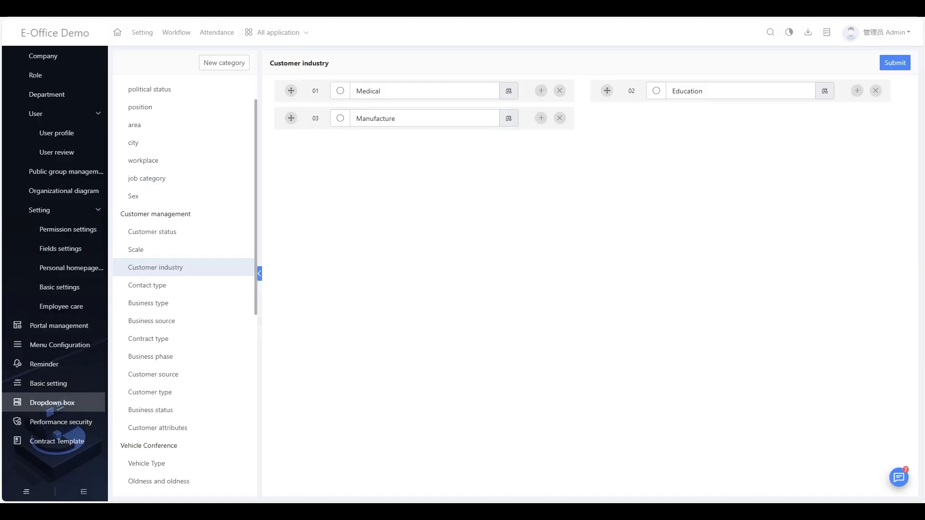
Create a new form in the Workflow module's form design and change it to the simple designer.
{"action": "left_click", "coordinate": [176, 38]}
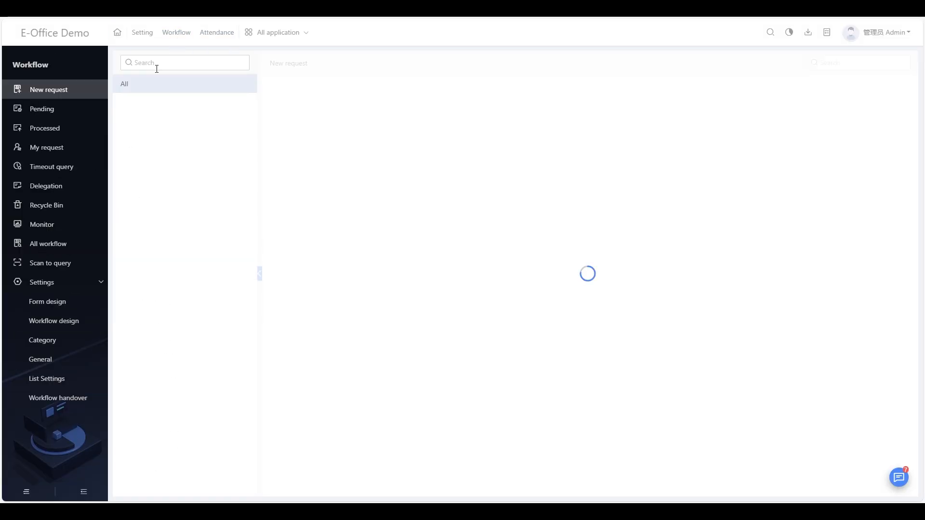
{"action": "left_click", "coordinate": [64, 302]}
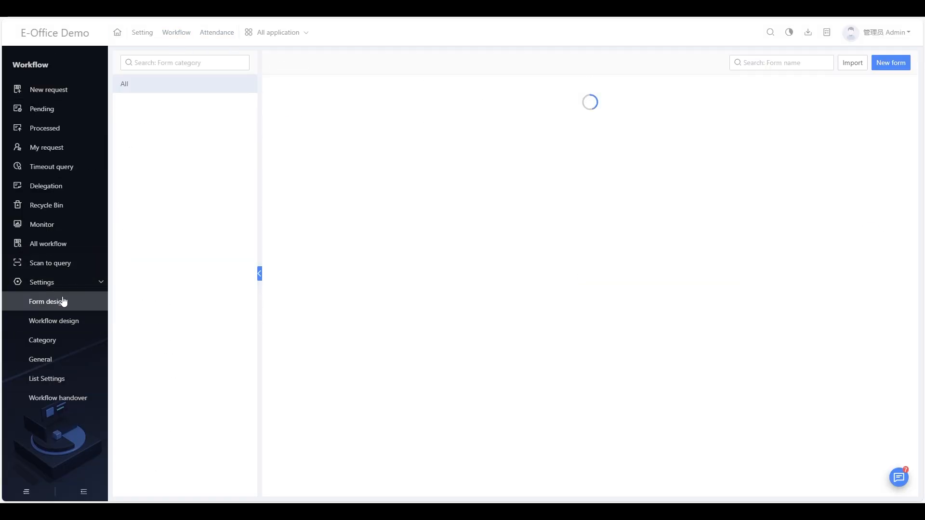
{"action": "left_click", "coordinate": [891, 63]}
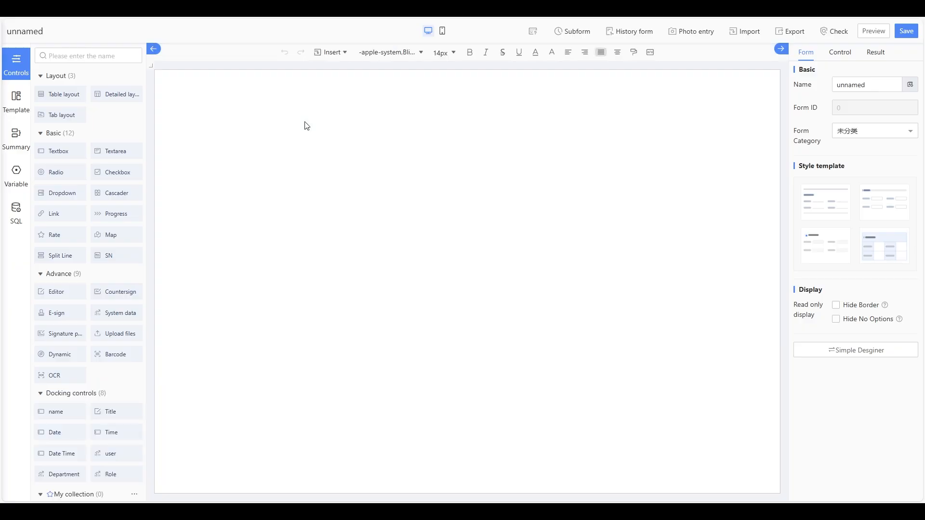
{"action": "left_click", "coordinate": [853, 352]}
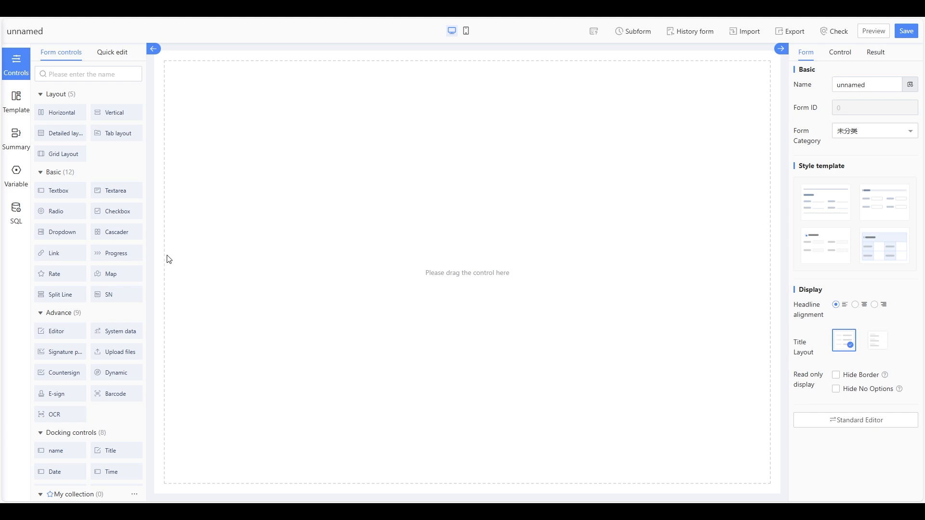
Place a Dropdown control on the blank form and open its option settings.
{"action": "scroll", "coordinate": [68, 241], "scroll_direction": "down", "scroll_amount": 2}
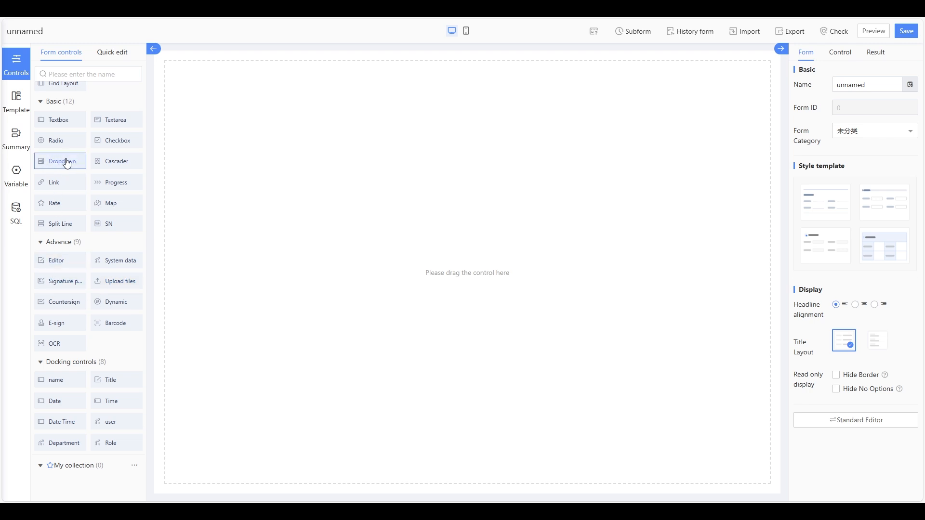
{"action": "left_click_drag", "start_coordinate": [66, 163], "coordinate": [360, 115]}
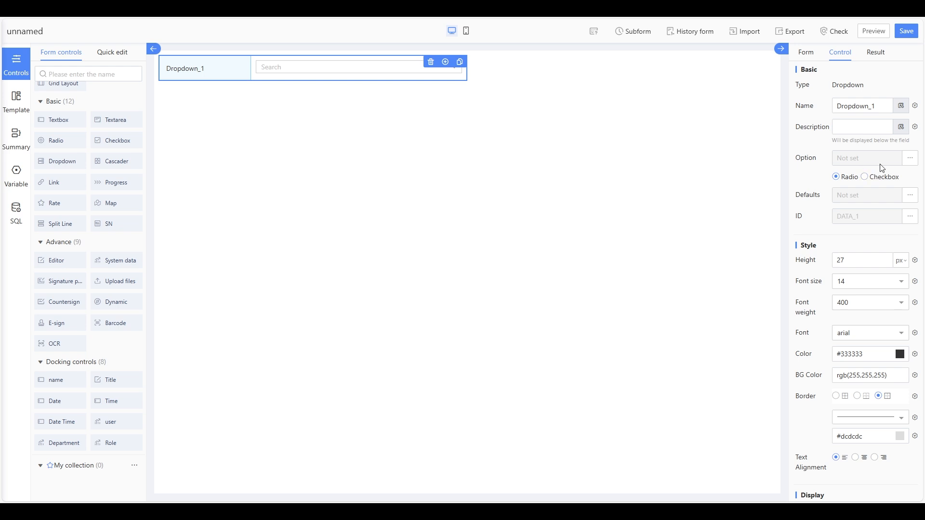
{"action": "left_click", "coordinate": [910, 158]}
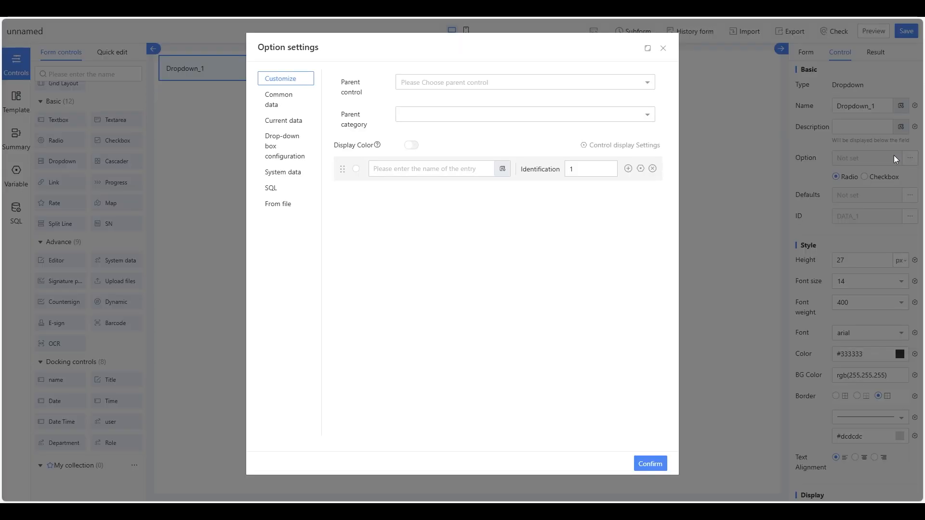
Try custom entries 1 and 2 with their display settings for the dropdown, and remove both entries.
{"action": "left_click", "coordinate": [412, 171]}
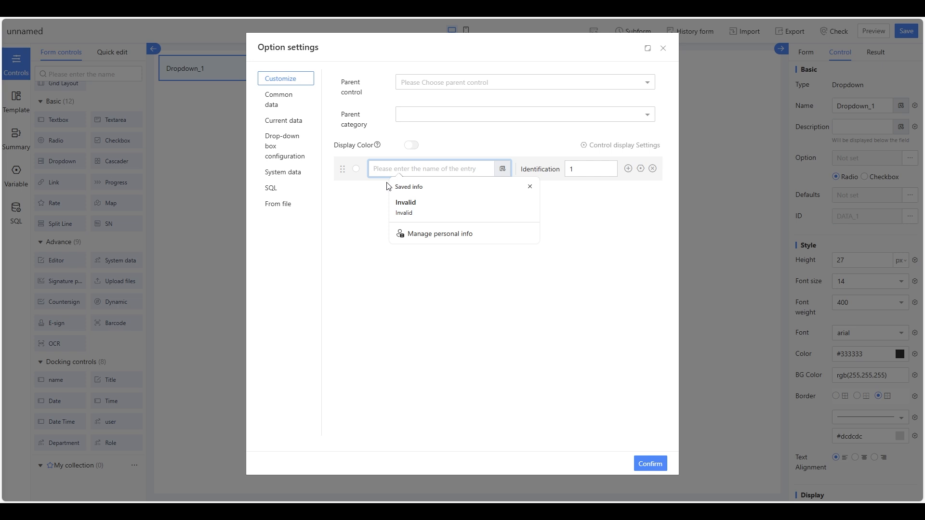
{"action": "type", "text": "1"}
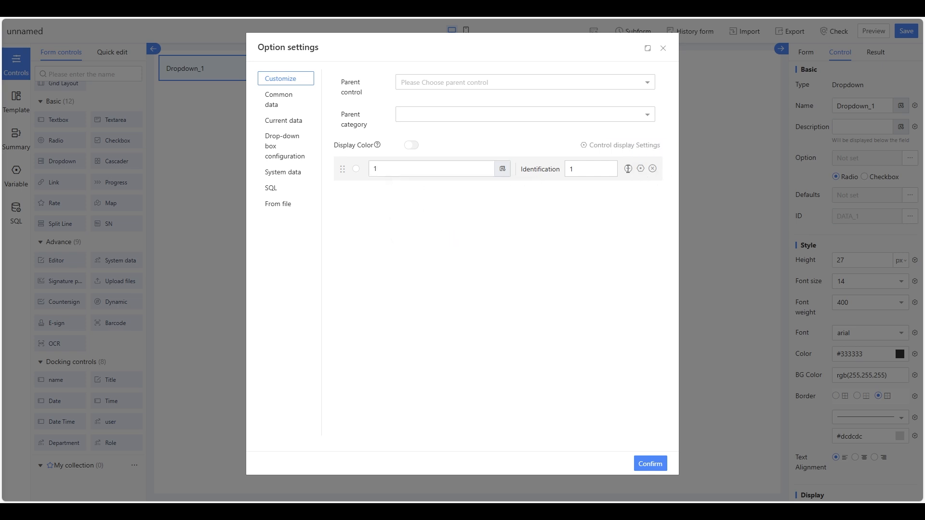
{"action": "left_click", "coordinate": [628, 168]}
{"action": "type", "text": "2"}
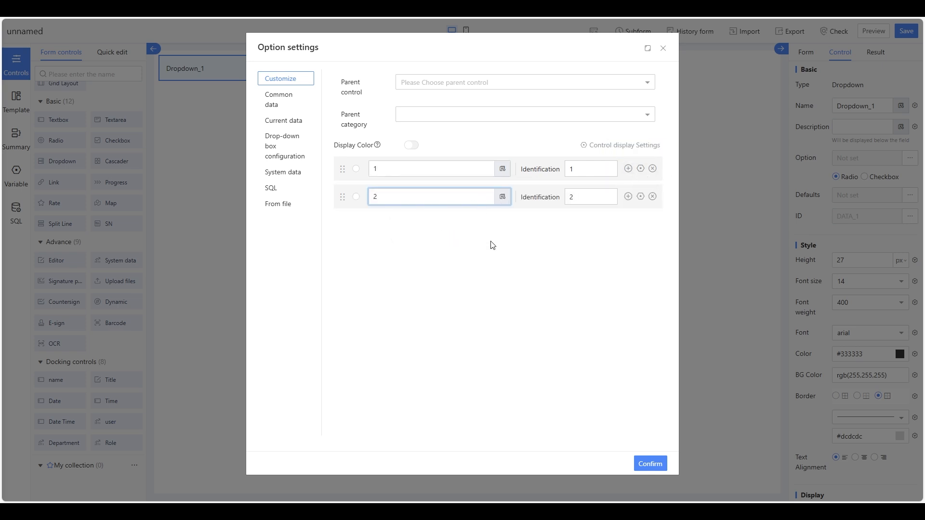
{"action": "left_click", "coordinate": [640, 196]}
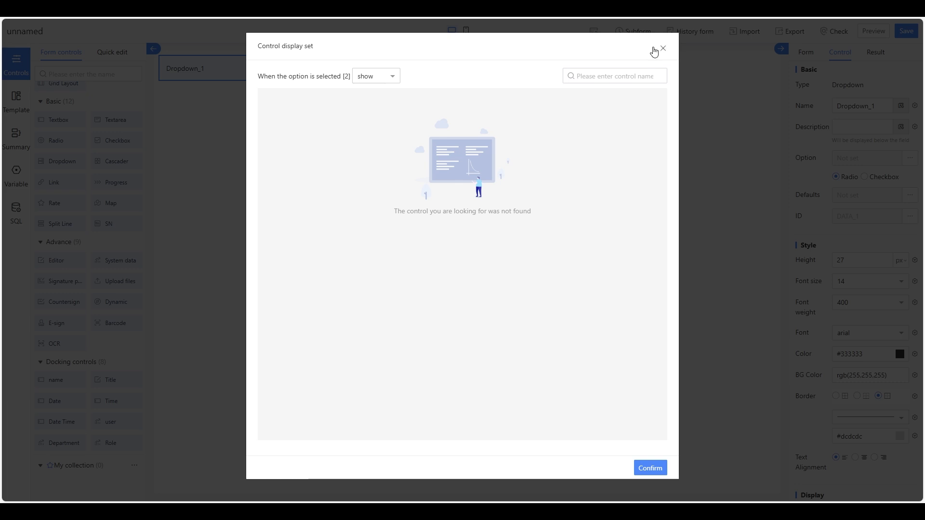
{"action": "left_click", "coordinate": [663, 49]}
{"action": "left_click", "coordinate": [652, 196]}
{"action": "left_click", "coordinate": [652, 168]}
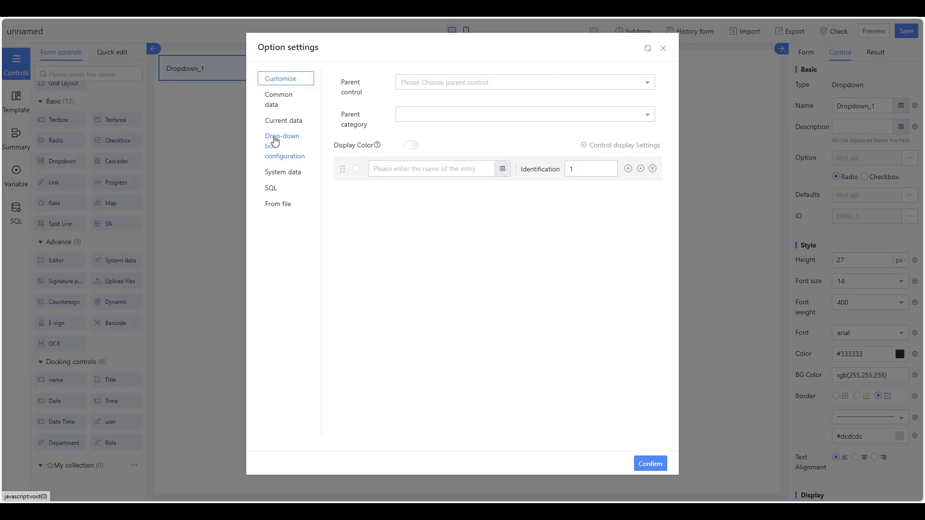
Choose Drop-down box configuration as the source of the dropdown's options.
{"action": "left_click", "coordinate": [281, 158]}
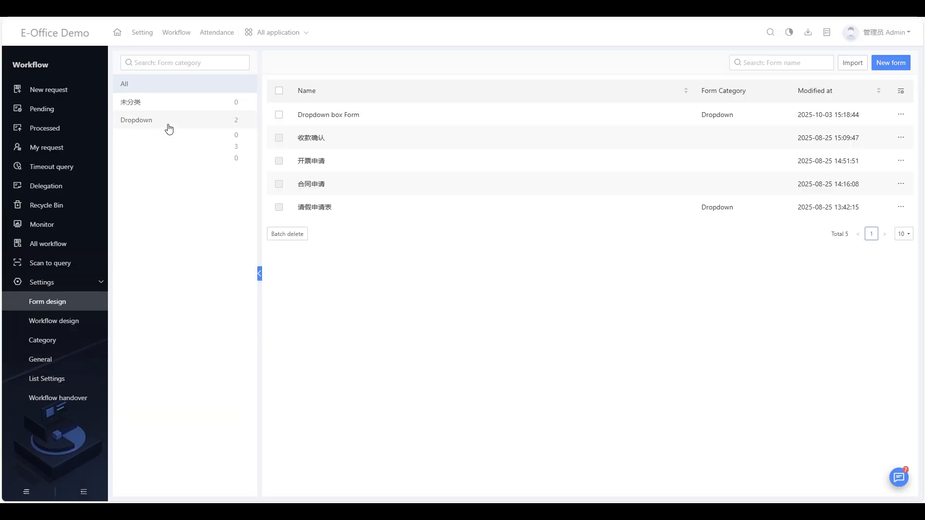
Look up the Customer industry entry under Customer management on the Setting application's dropdown box page.
{"action": "left_click", "coordinate": [274, 43]}
{"action": "scroll", "coordinate": [346, 212], "scroll_direction": "down", "scroll_amount": 3}
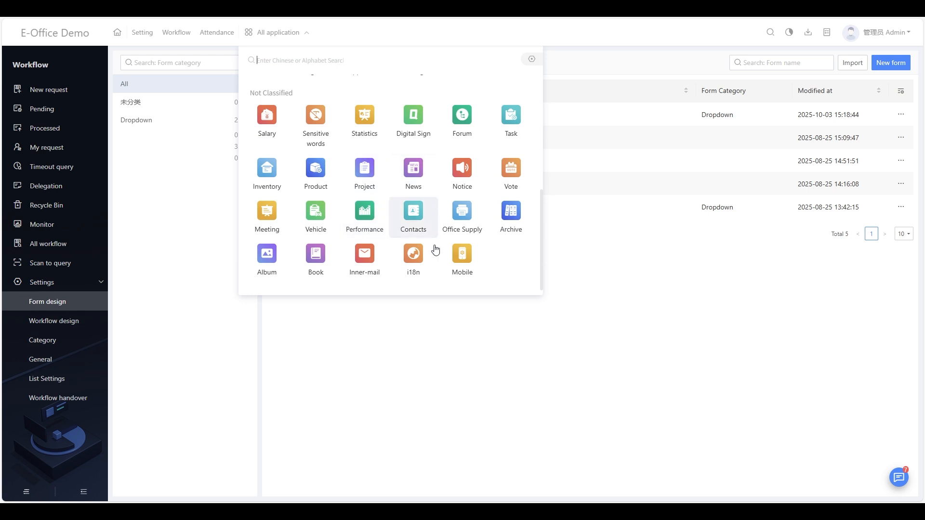
{"action": "scroll", "coordinate": [434, 240], "scroll_direction": "up", "scroll_amount": 3}
{"action": "left_click", "coordinate": [410, 212]}
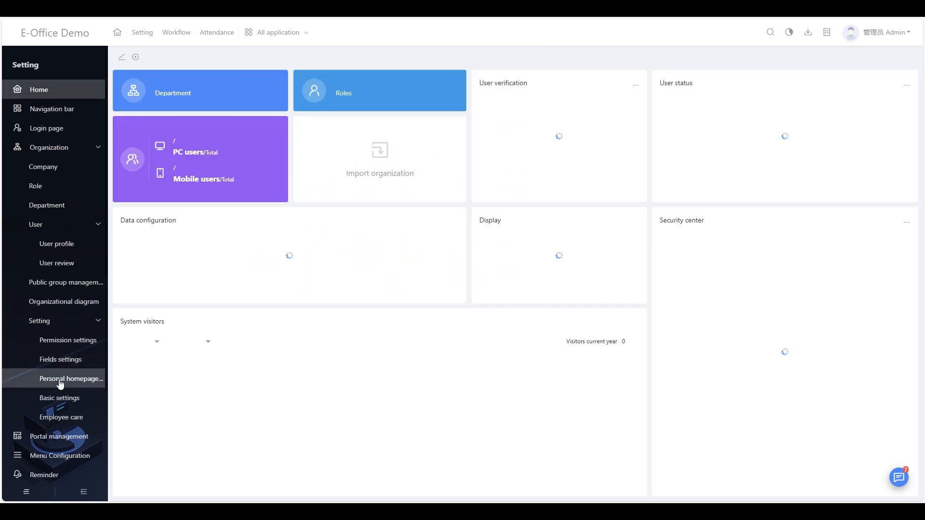
{"action": "scroll", "coordinate": [57, 450], "scroll_direction": "down", "scroll_amount": 3}
{"action": "left_click", "coordinate": [53, 403]}
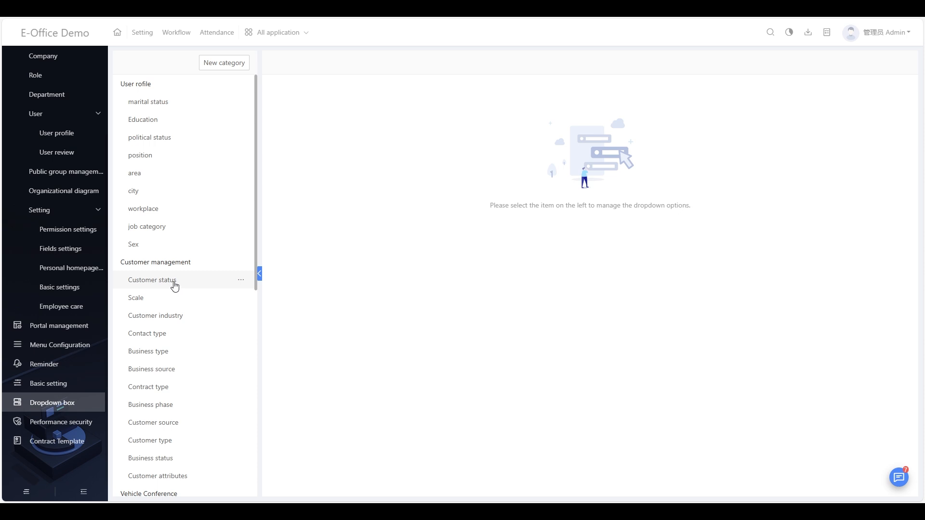
{"action": "left_click", "coordinate": [172, 318]}
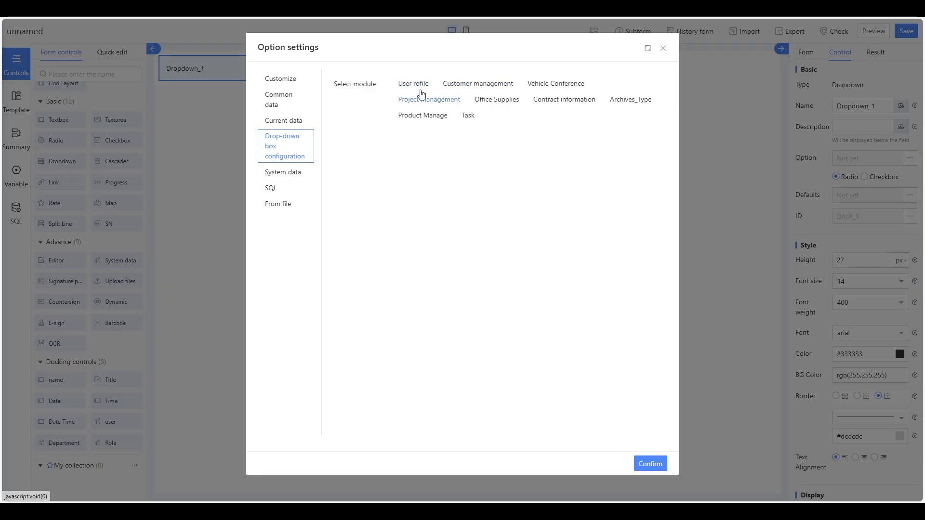
Set the dropdown's option source to the Customer industry field of the Customer management module.
{"action": "left_click", "coordinate": [463, 91]}
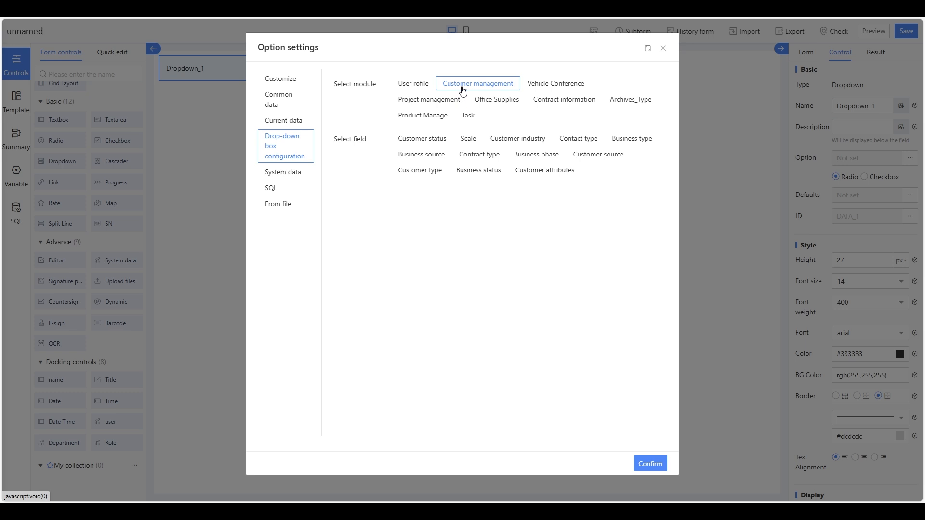
{"action": "left_click", "coordinate": [527, 142]}
{"action": "left_click", "coordinate": [650, 464]}
Save the form and preview it with the Dropdown_1 option list expanded.
{"action": "left_click", "coordinate": [905, 34]}
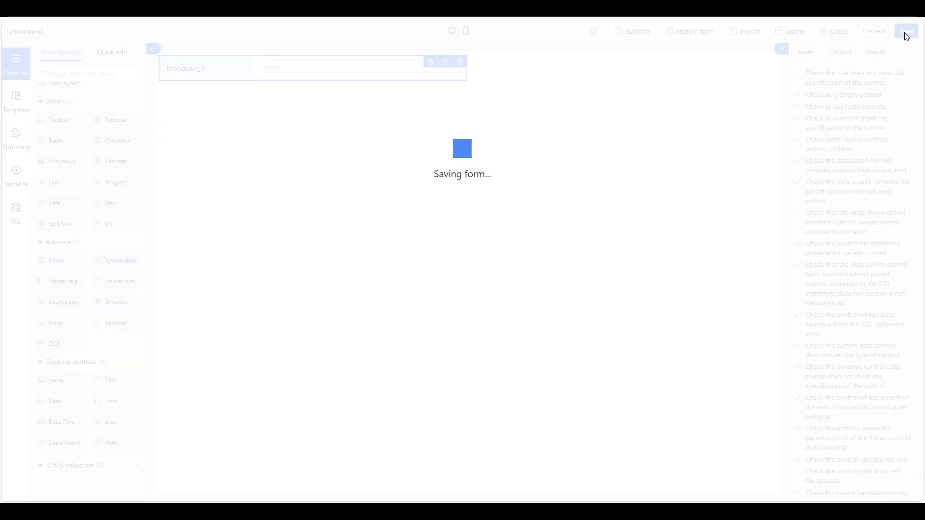
{"action": "left_click", "coordinate": [873, 32]}
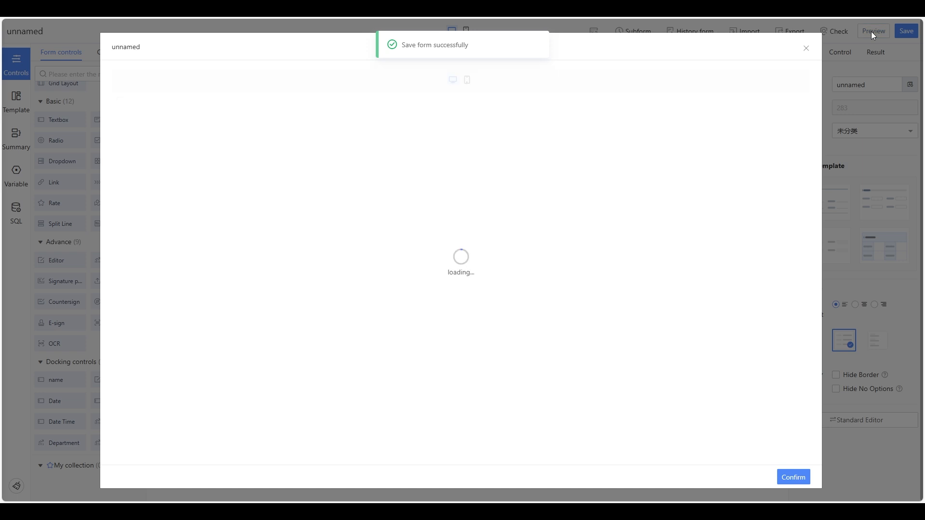
{"action": "left_click", "coordinate": [266, 111]}
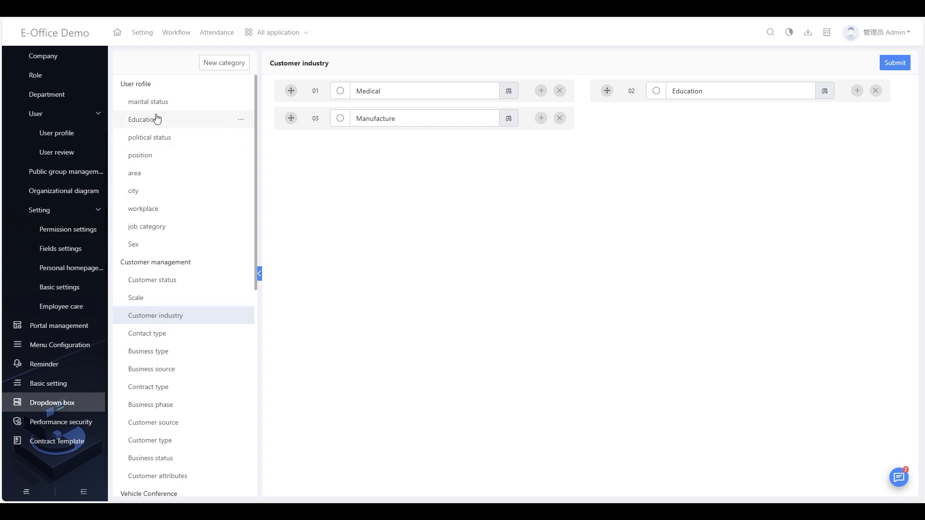
Create a new category named Visa type on the Setting application's dropdown box page.
{"action": "scroll", "coordinate": [157, 118], "scroll_direction": "down", "scroll_amount": 8}
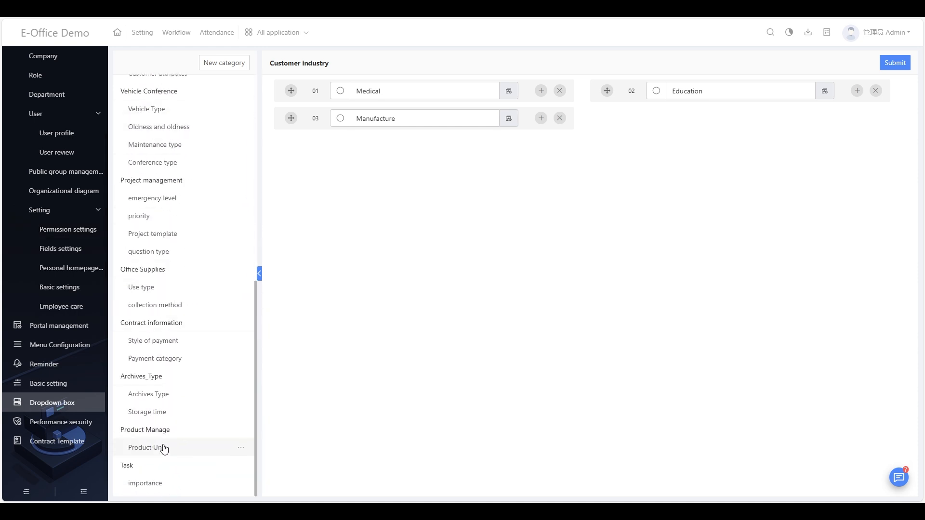
{"action": "scroll", "coordinate": [181, 308], "scroll_direction": "up", "scroll_amount": 8}
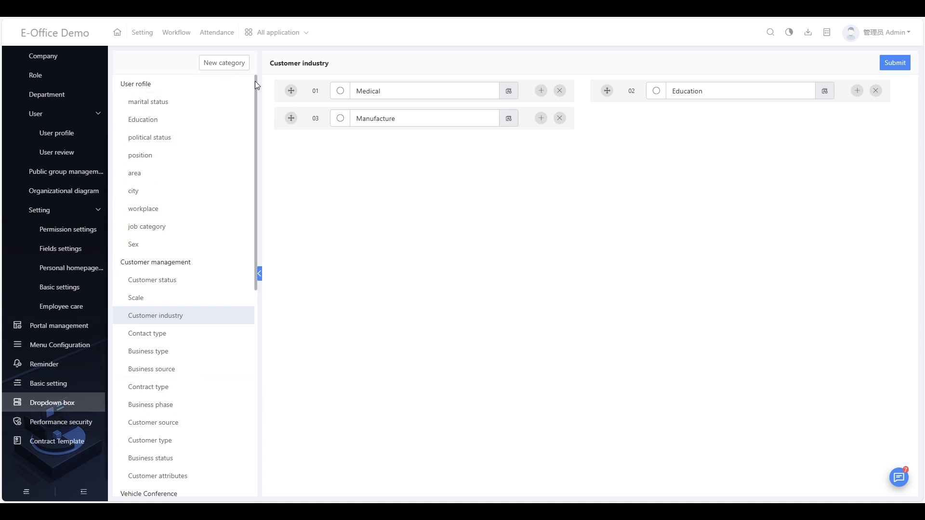
{"action": "left_click", "coordinate": [228, 62]}
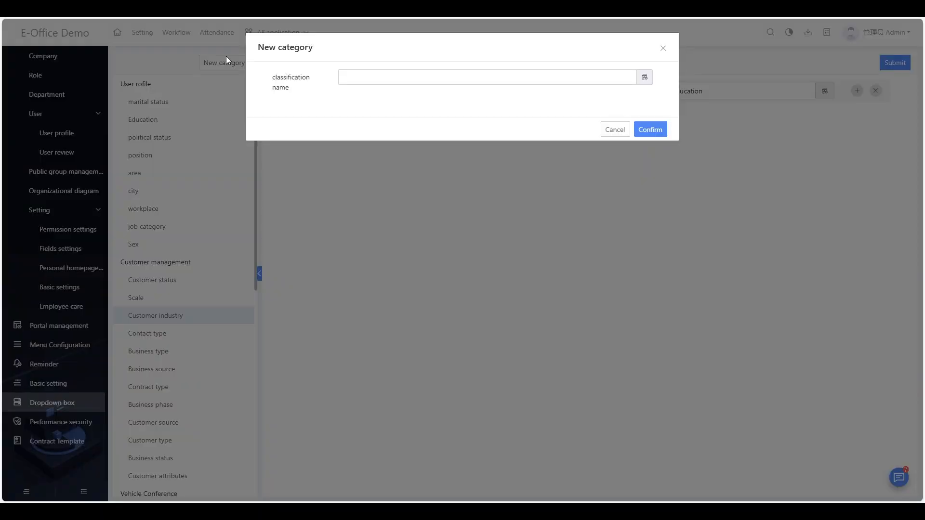
{"action": "left_click", "coordinate": [374, 79]}
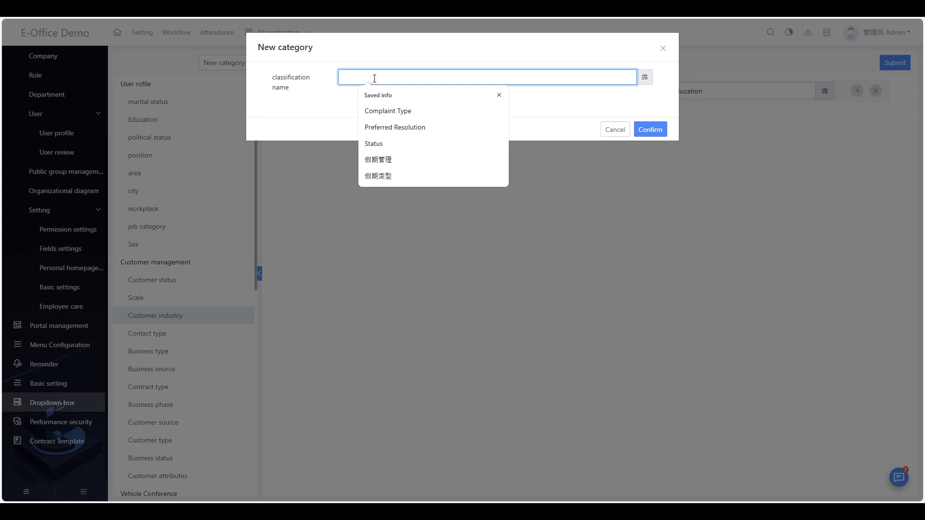
{"action": "type", "text": "Student"}
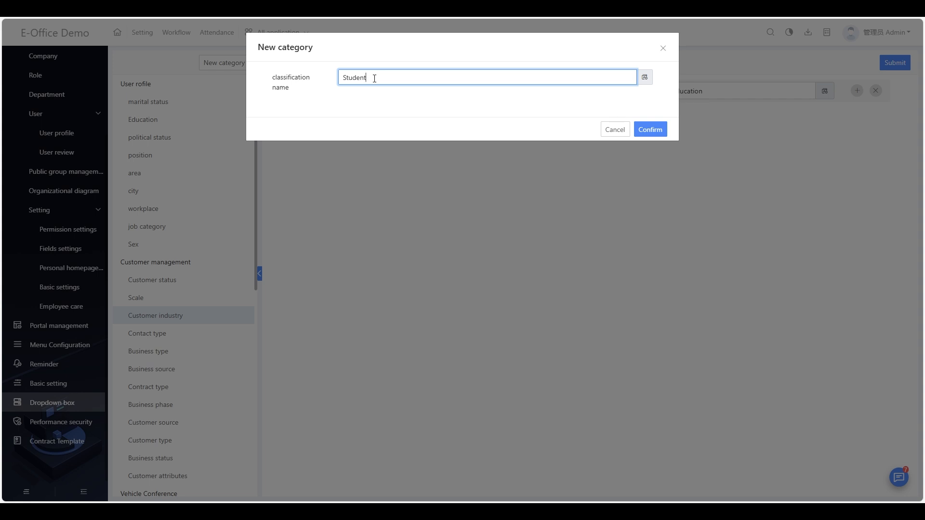
{"action": "key", "text": "BackSpace"}
{"action": "key", "text": "BackSpace"}
{"action": "key", "text": "BackSpace"}
{"action": "key", "text": "BackSpace"}
{"action": "key", "text": "BackSpace"}
{"action": "key", "text": "BackSpace"}
{"action": "left_click", "coordinate": [650, 133]}
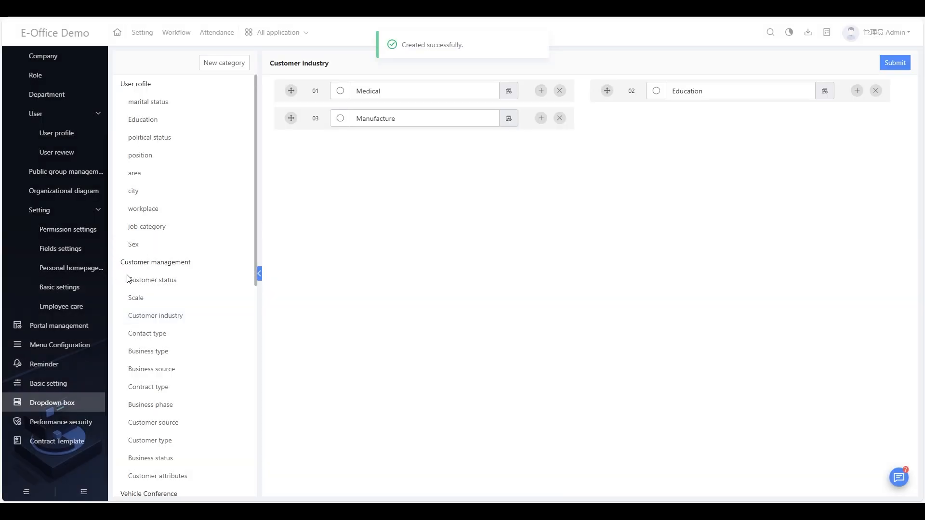
Rename the Visa type category at the end of the category list as Student.
{"action": "scroll", "coordinate": [181, 274], "scroll_direction": "down", "scroll_amount": 9}
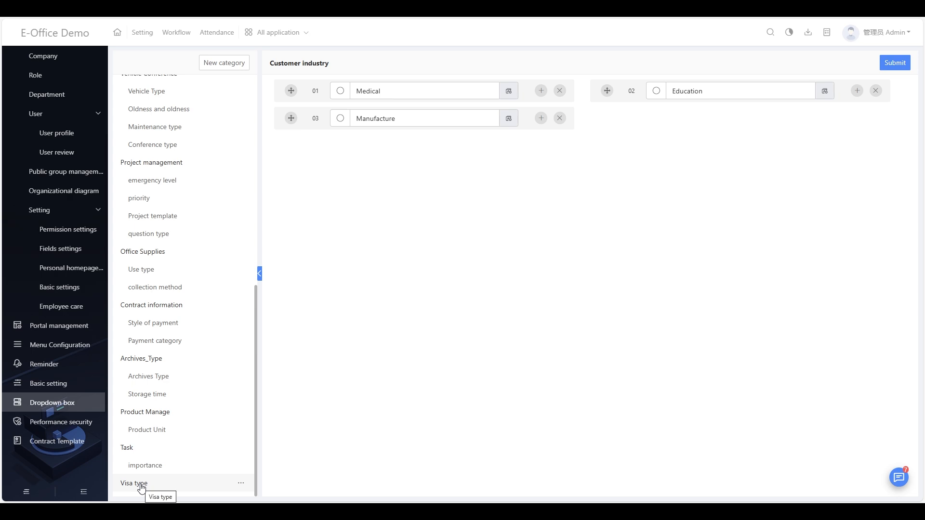
{"action": "mouse_move", "coordinate": [240, 483]}
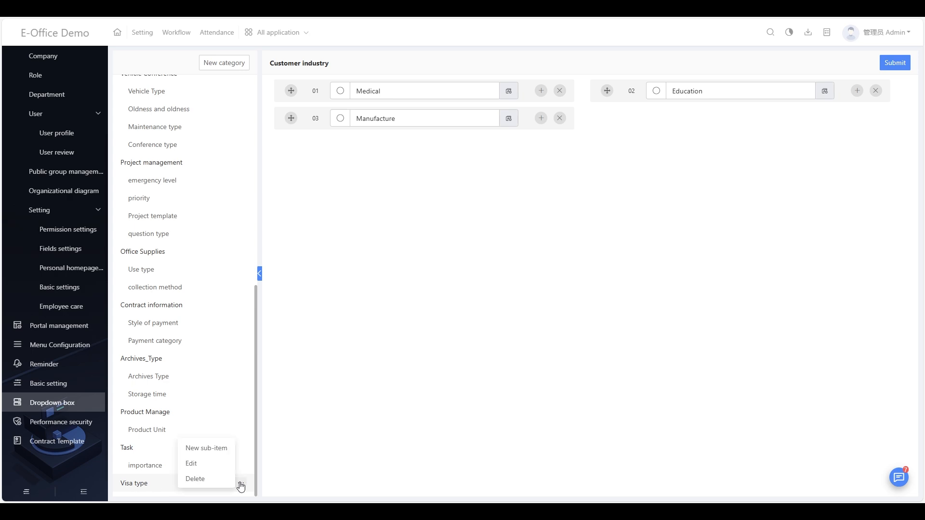
{"action": "left_click", "coordinate": [208, 467]}
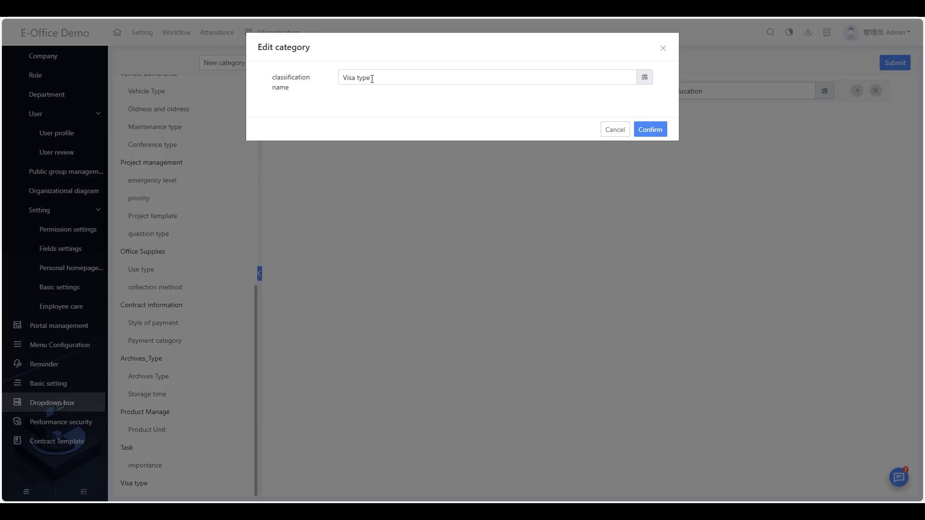
{"action": "left_click_drag", "start_coordinate": [372, 77], "coordinate": [330, 82]}
{"action": "key", "text": "BackSpace"}
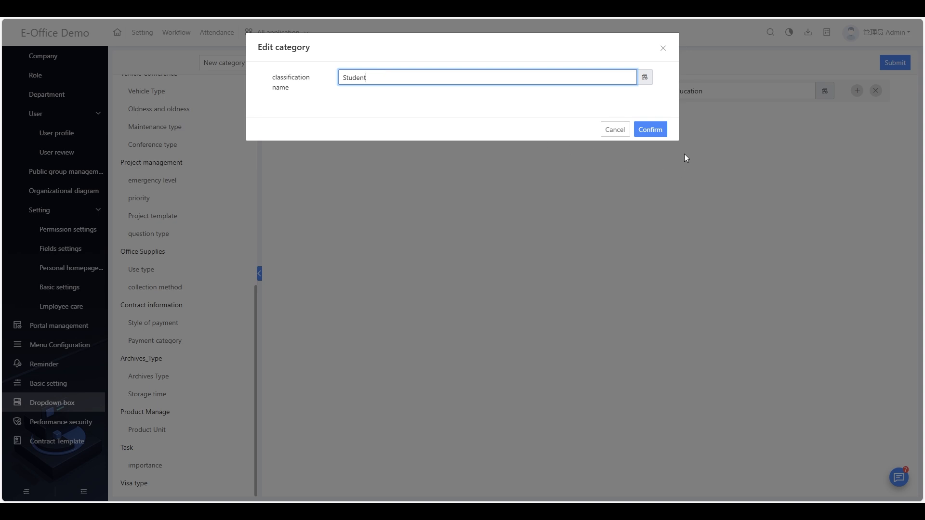
{"action": "left_click", "coordinate": [655, 130]}
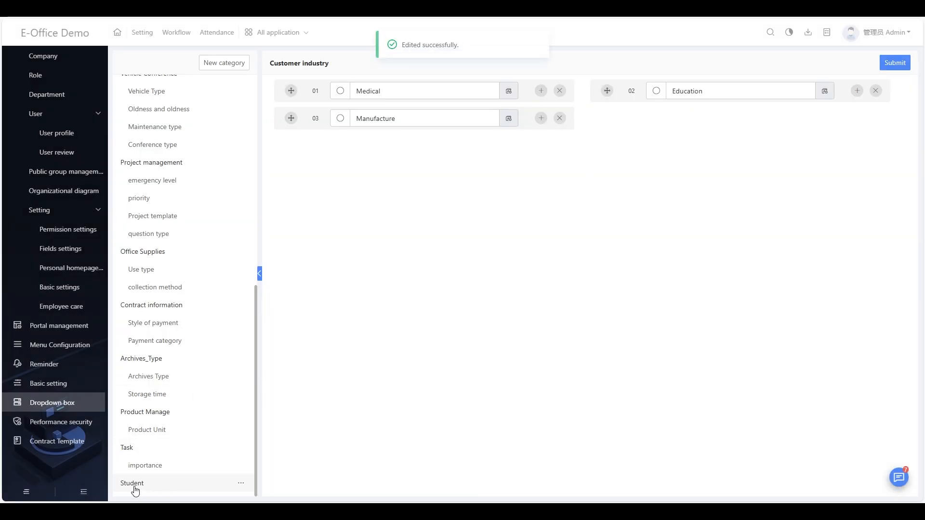
Add a sub-item named Visa type under the Student category.
{"action": "left_click", "coordinate": [241, 483]}
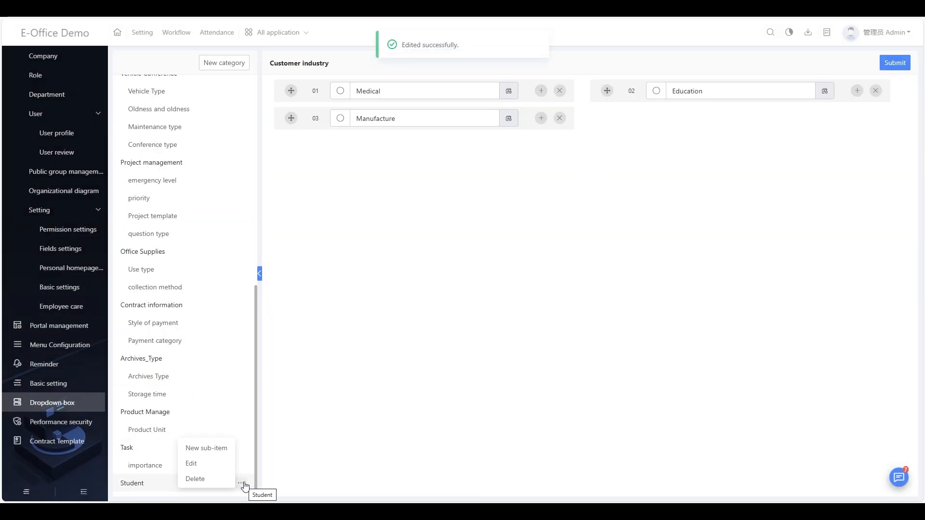
{"action": "left_click", "coordinate": [213, 454]}
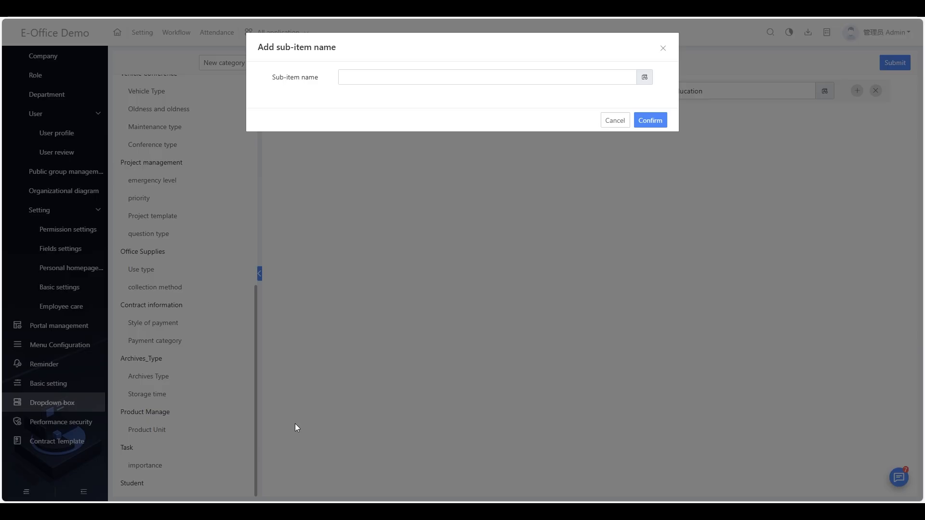
{"action": "left_click", "coordinate": [347, 83]}
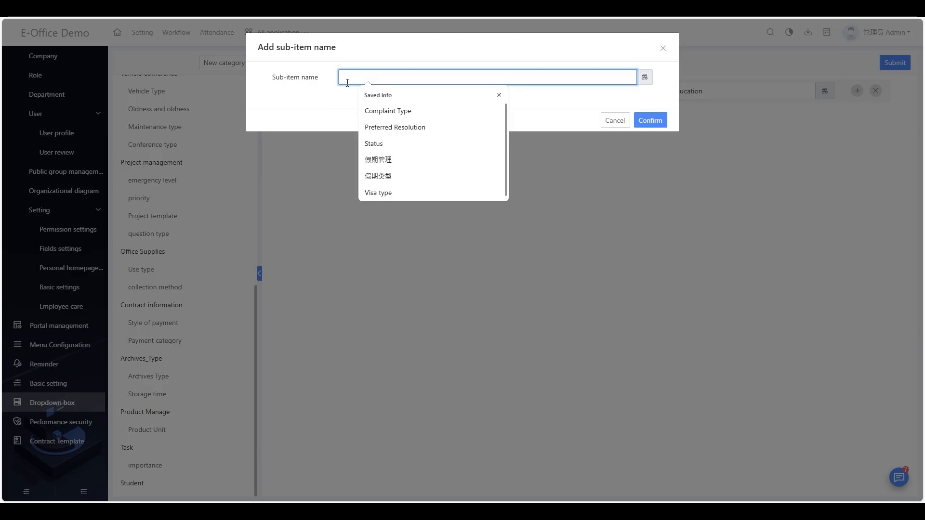
{"action": "type", "text": "Visa type"}
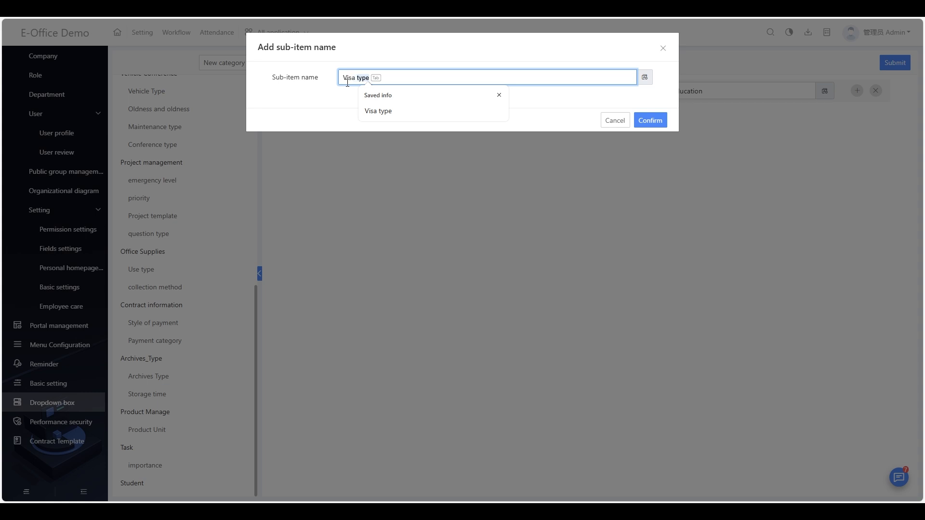
{"action": "key", "text": "Tab"}
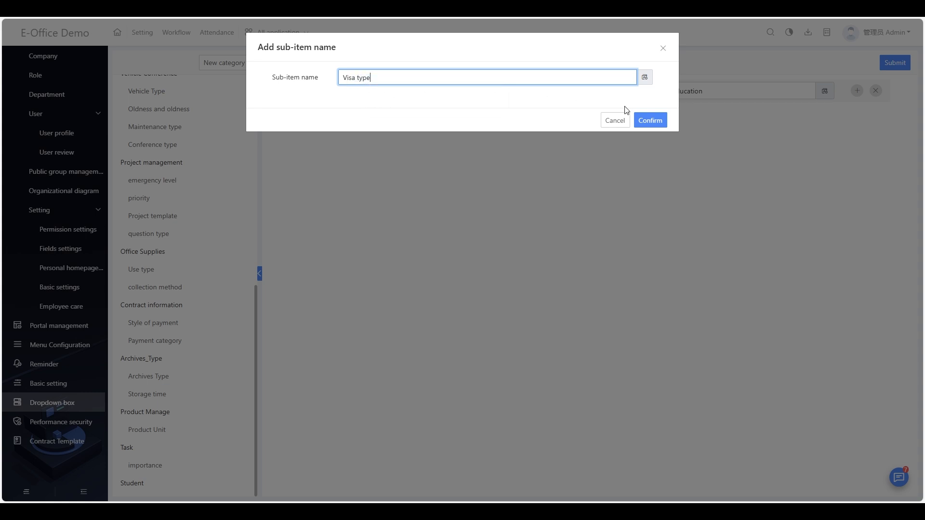
{"action": "left_click", "coordinate": [655, 121]}
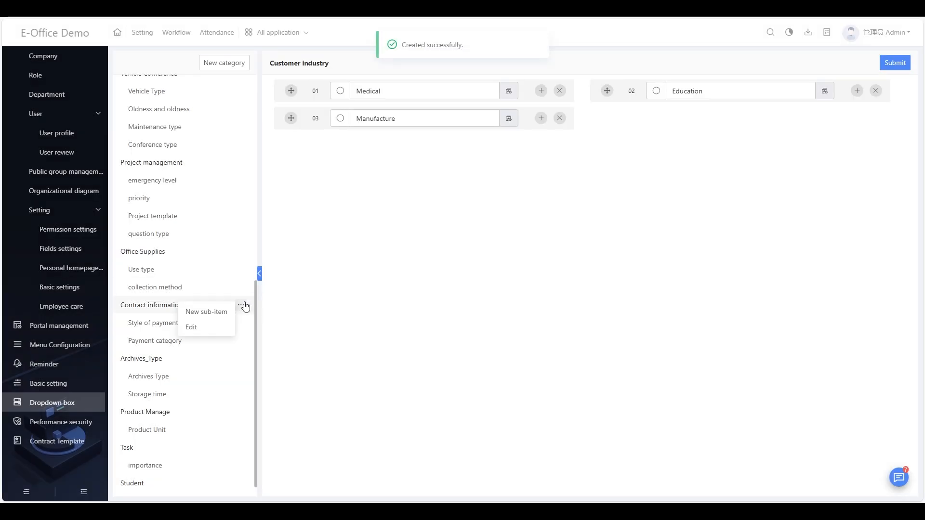
Add the options "pending approval" and "expired" to the Visa type sub-item and submit them.
{"action": "scroll", "coordinate": [243, 307], "scroll_direction": "down", "scroll_amount": 1}
{"action": "left_click", "coordinate": [179, 485]}
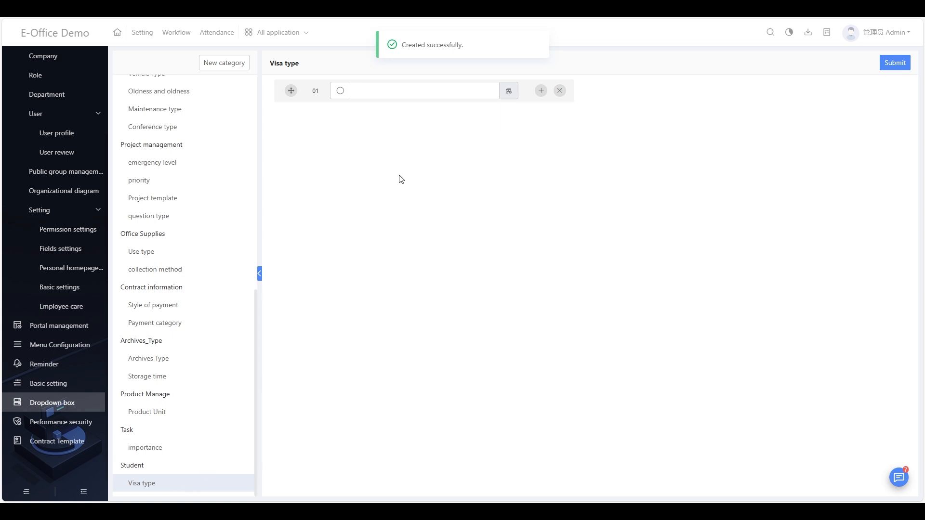
{"action": "left_click", "coordinate": [392, 91]}
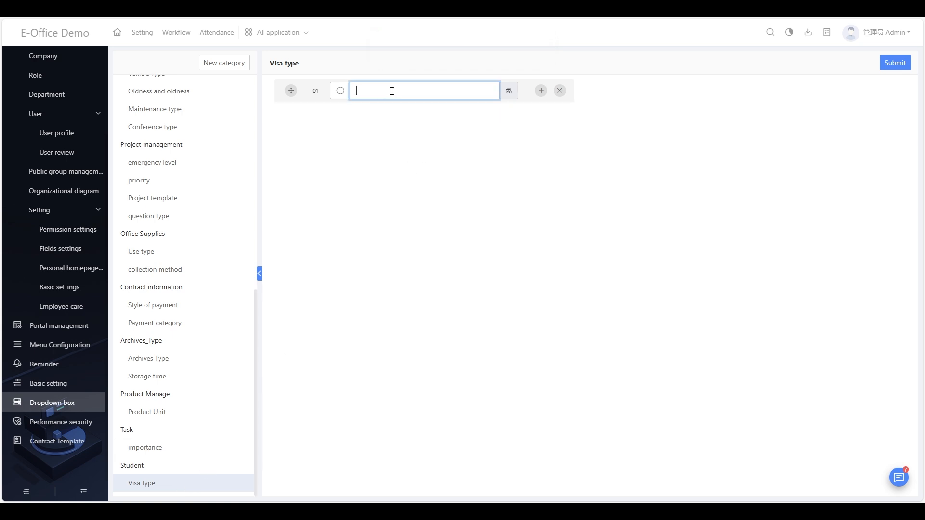
{"action": "type", "text": "pending approval"}
{"action": "left_click", "coordinate": [540, 91]}
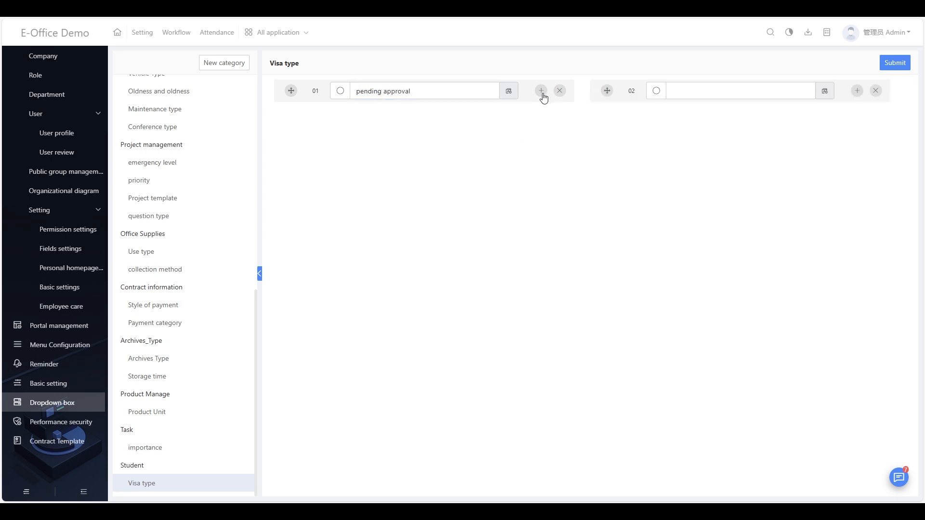
{"action": "left_click", "coordinate": [689, 92]}
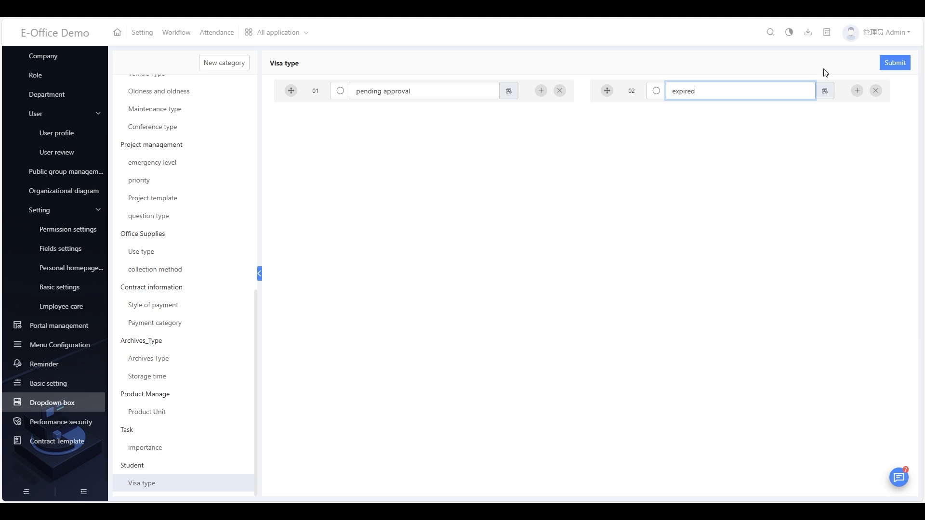
{"action": "left_click", "coordinate": [896, 61]}
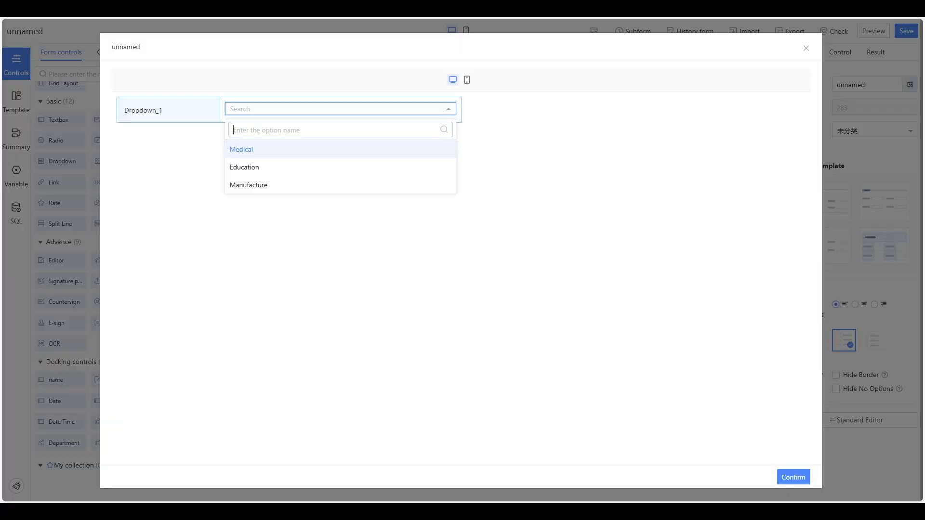
Return from the form preview to the designer and add a second Dropdown control named Visa type.
{"action": "left_click", "coordinate": [143, 205]}
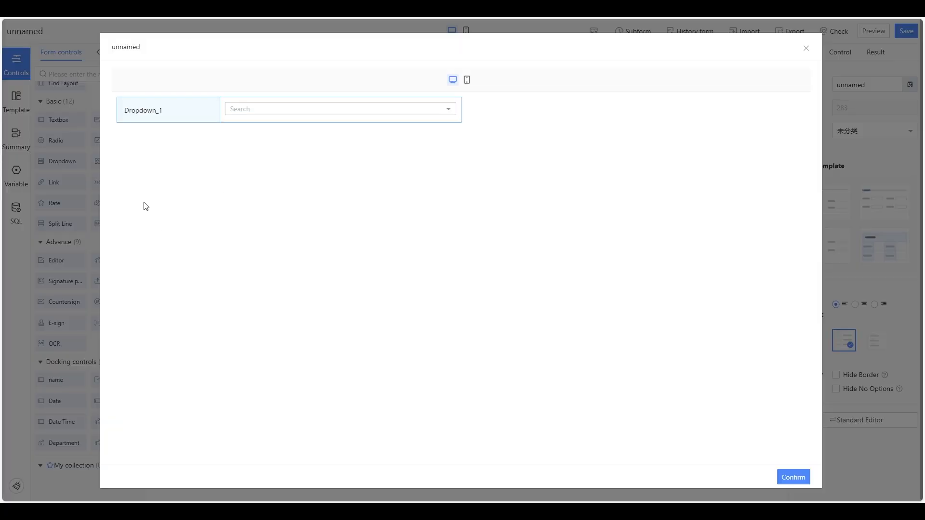
{"action": "left_click", "coordinate": [805, 51]}
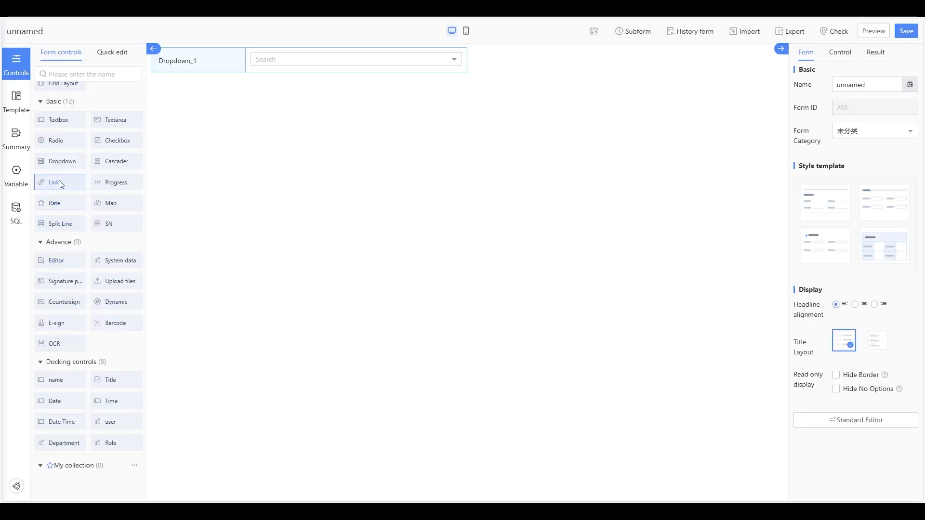
{"action": "left_click_drag", "start_coordinate": [53, 161], "coordinate": [196, 159]}
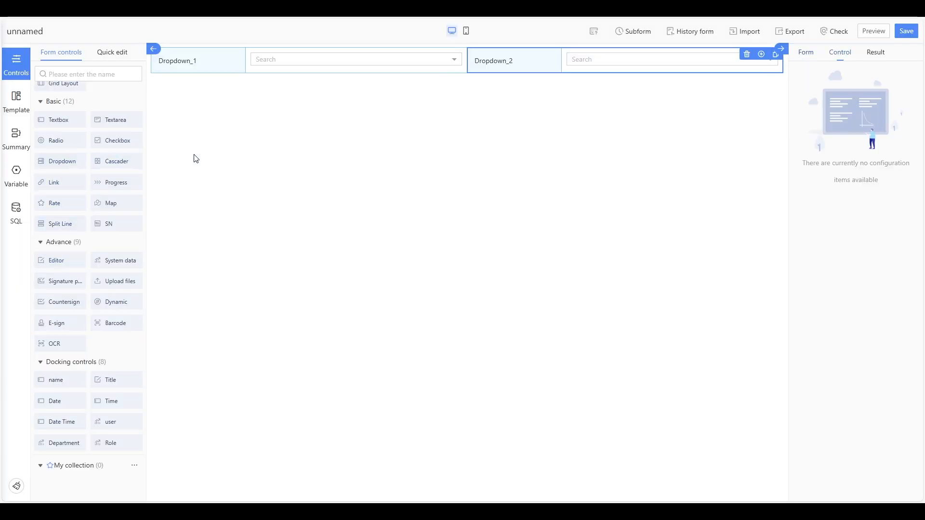
{"action": "left_click", "coordinate": [880, 100]}
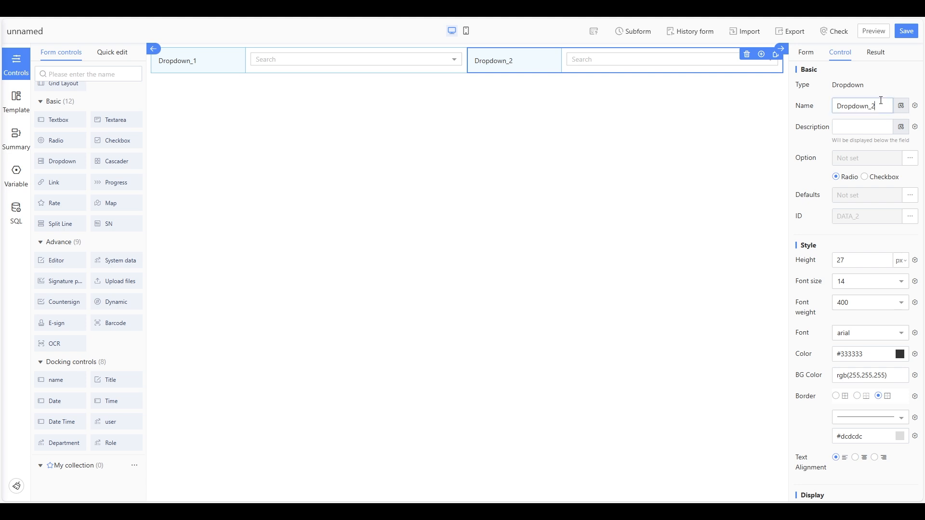
{"action": "left_click_drag", "start_coordinate": [881, 100], "coordinate": [760, 105]}
{"action": "type", "text": "Visa typ"}
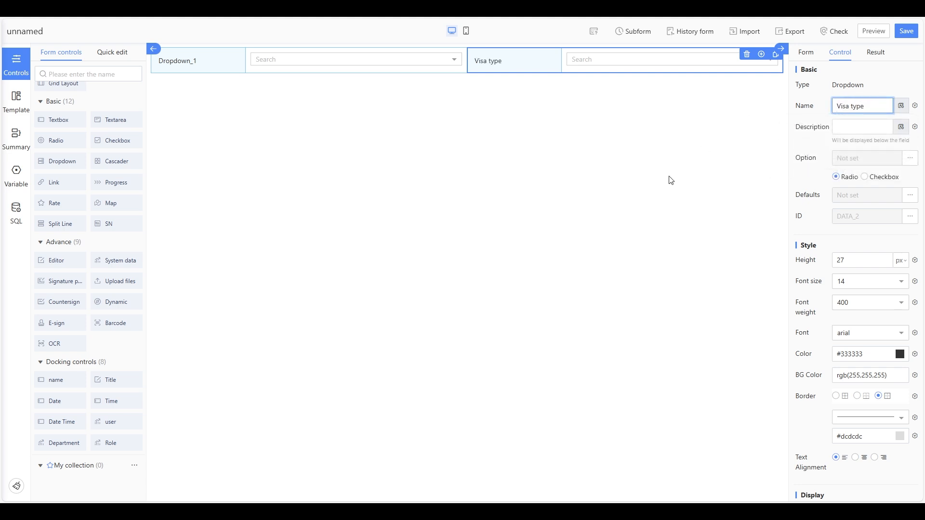
{"action": "type", "text": "e"}
Set the Visa type control's option source to the Visa type field of the Student module in the drop-down box configuration.
{"action": "left_click", "coordinate": [909, 158]}
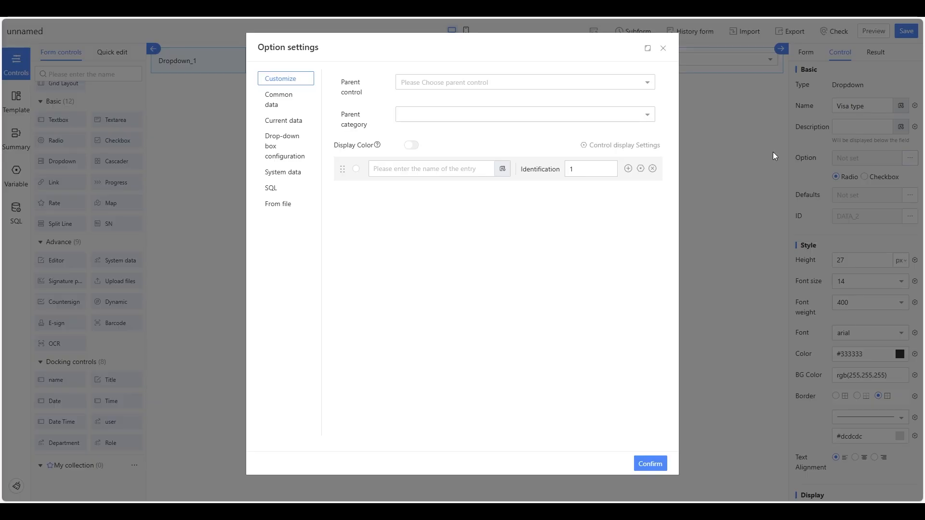
{"action": "left_click", "coordinate": [280, 157]}
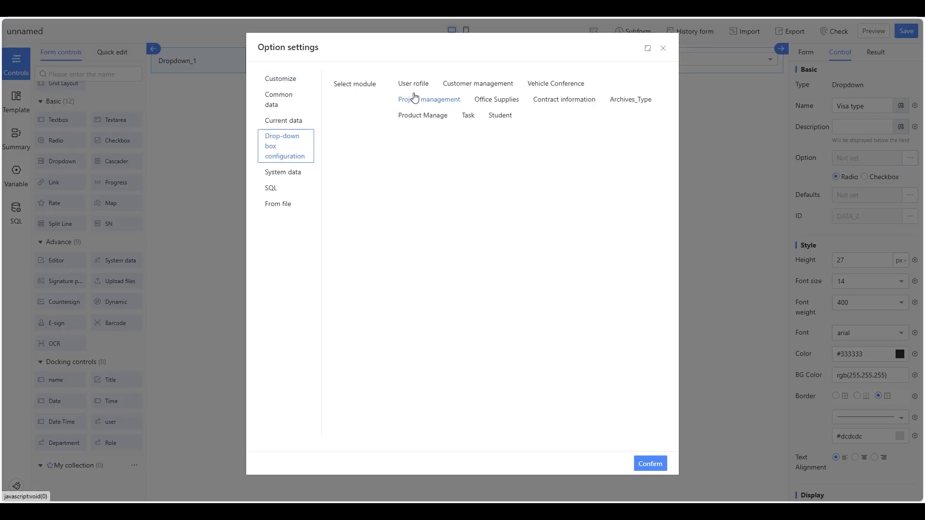
{"action": "left_click", "coordinate": [455, 84]}
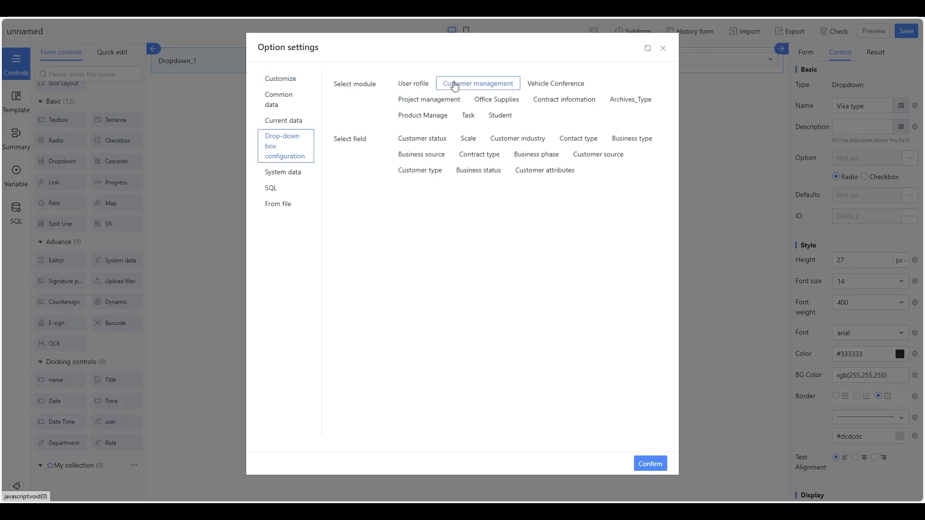
{"action": "left_click", "coordinate": [505, 121]}
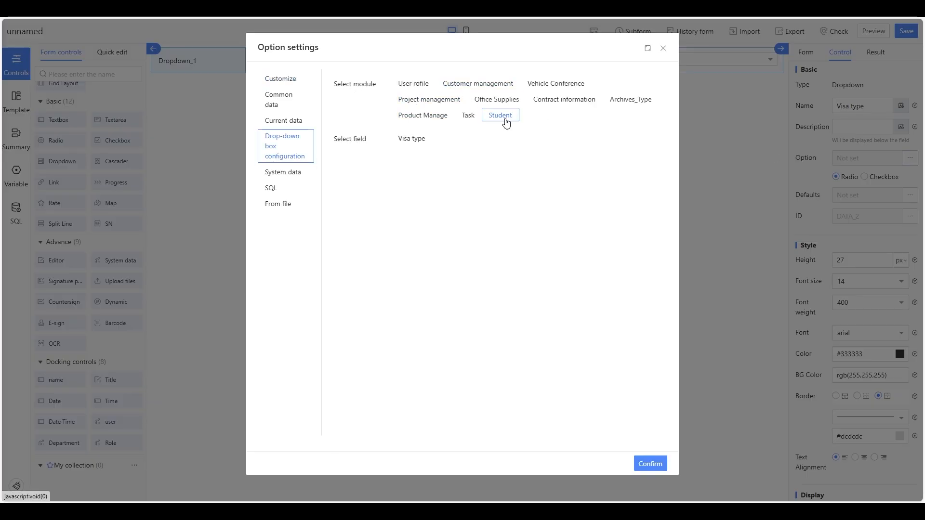
{"action": "left_click", "coordinate": [416, 140]}
{"action": "left_click", "coordinate": [650, 466]}
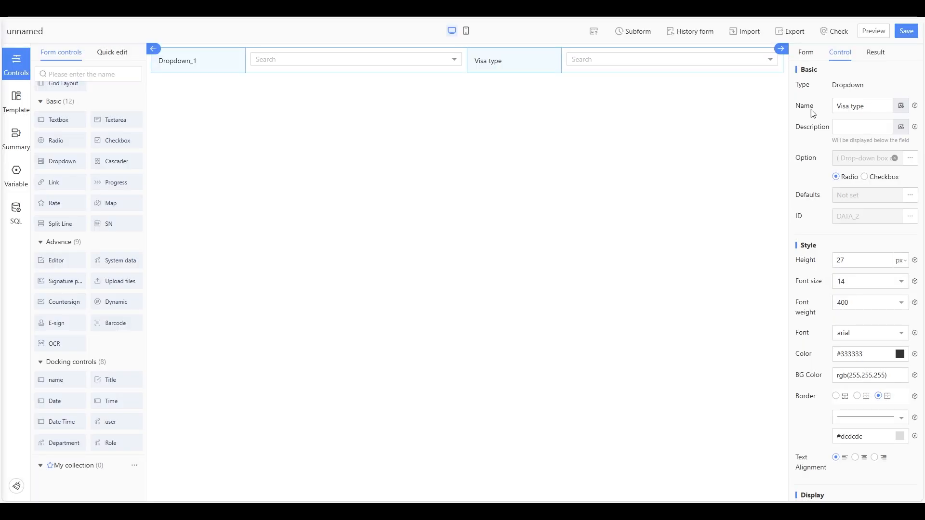
Save the form, preview it and expand the Visa type dropdown's options.
{"action": "left_click", "coordinate": [906, 31]}
{"action": "left_click", "coordinate": [870, 32]}
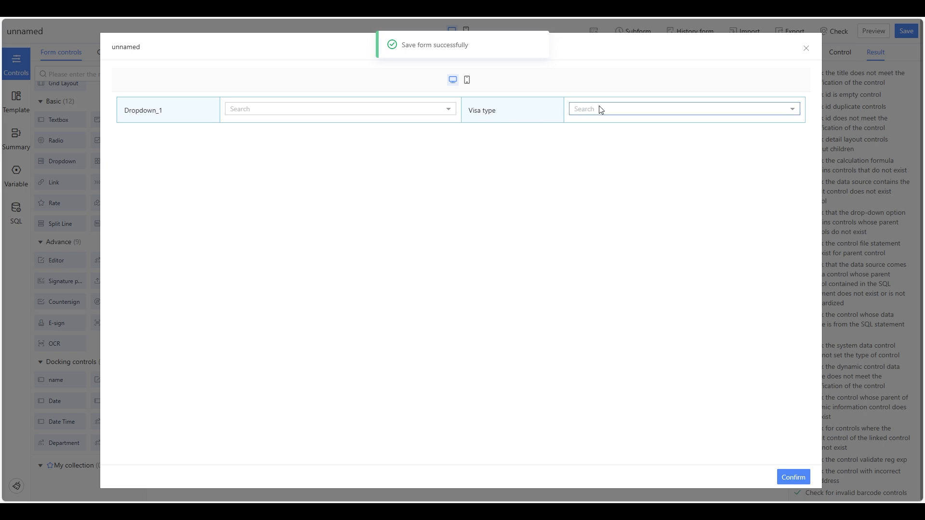
{"action": "left_click", "coordinate": [601, 110]}
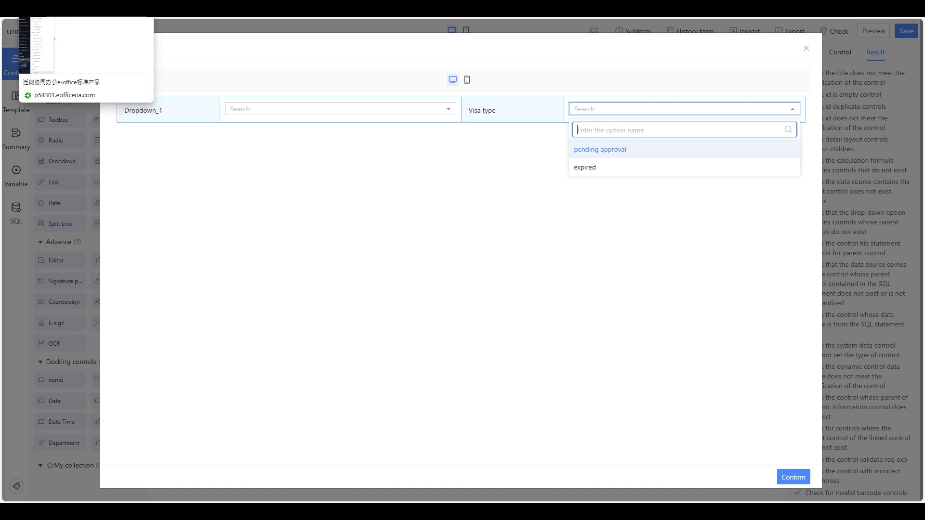
Compare the previewed Visa type options with the E-Office dropdown box settings, returning to the form designer to close the preview.
{"action": "left_click", "coordinate": [86, 3]}
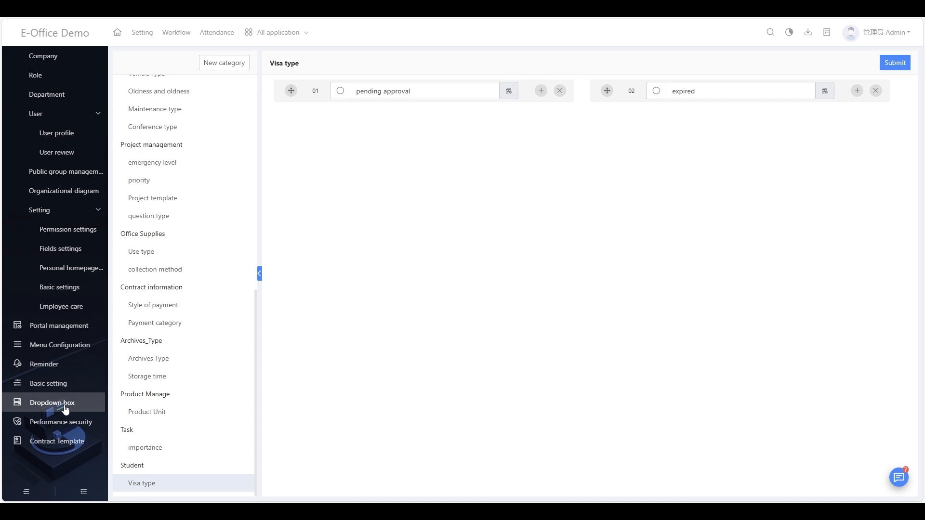
{"action": "left_click", "coordinate": [193, 4]}
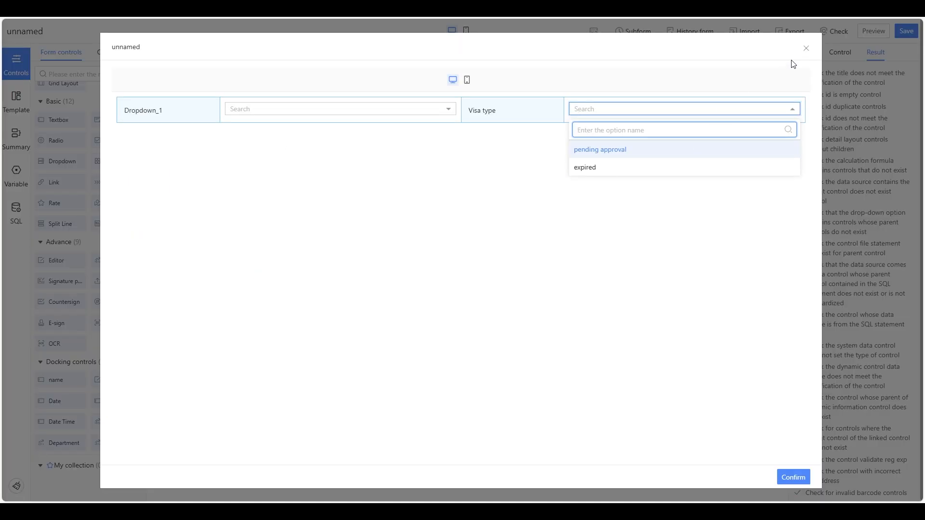
{"action": "left_click", "coordinate": [806, 48]}
Reopen the Visa type control's option settings and examine the Current data, From file and SQL sources.
{"action": "left_click", "coordinate": [846, 60]}
{"action": "left_click", "coordinate": [503, 60]}
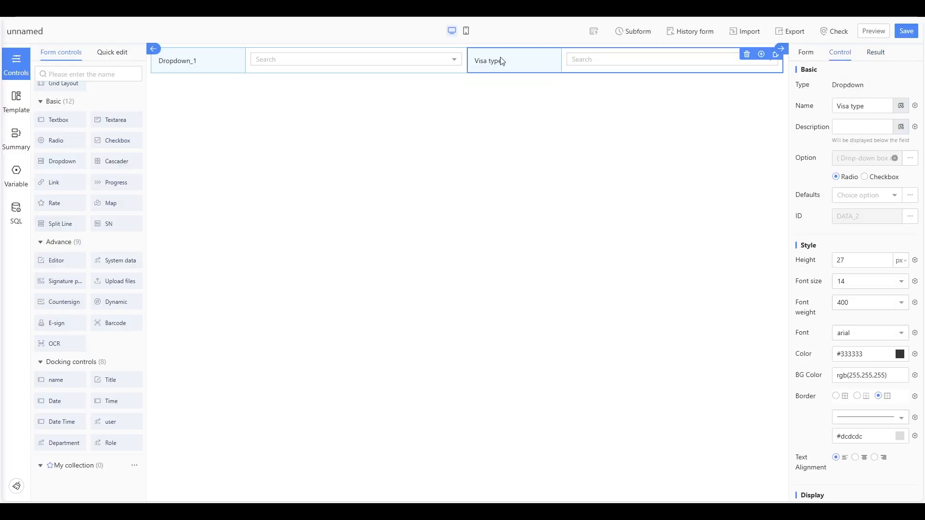
{"action": "left_click", "coordinate": [909, 160]}
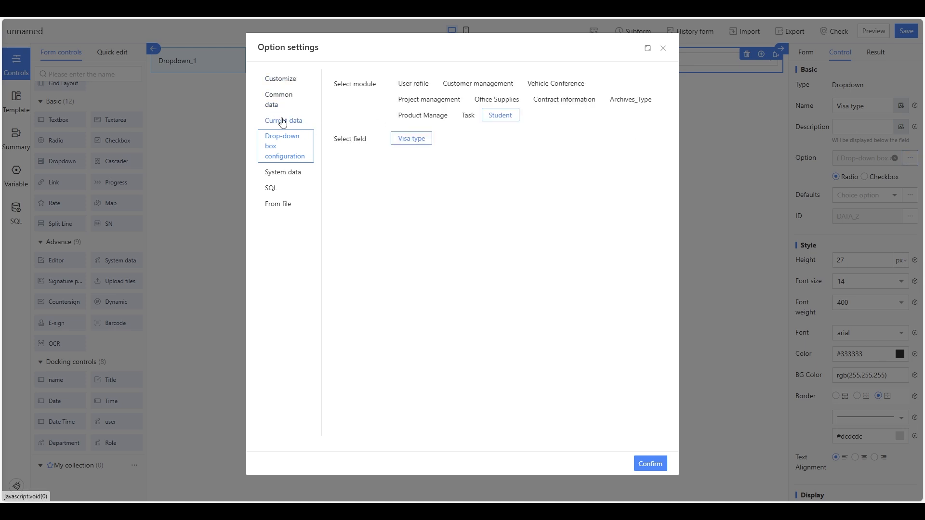
{"action": "left_click", "coordinate": [280, 121]}
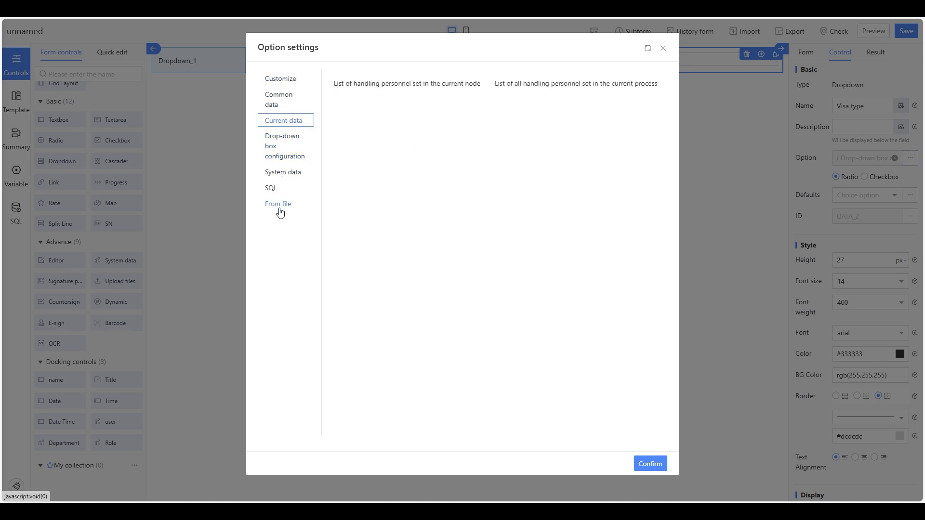
{"action": "left_click", "coordinate": [279, 207]}
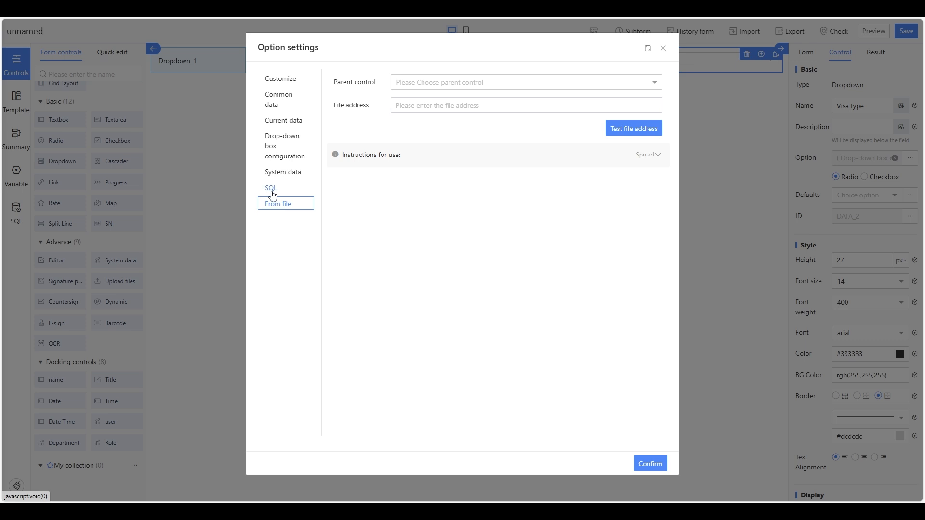
{"action": "left_click", "coordinate": [269, 188]}
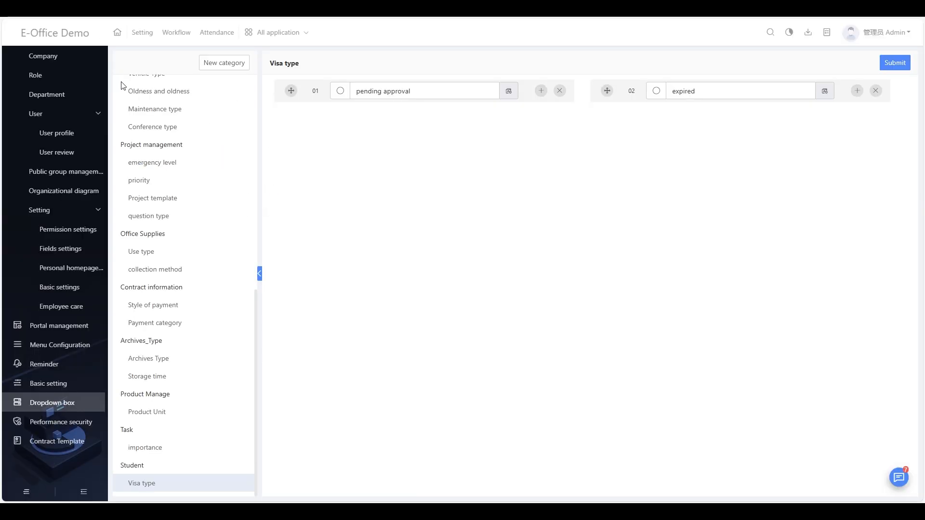